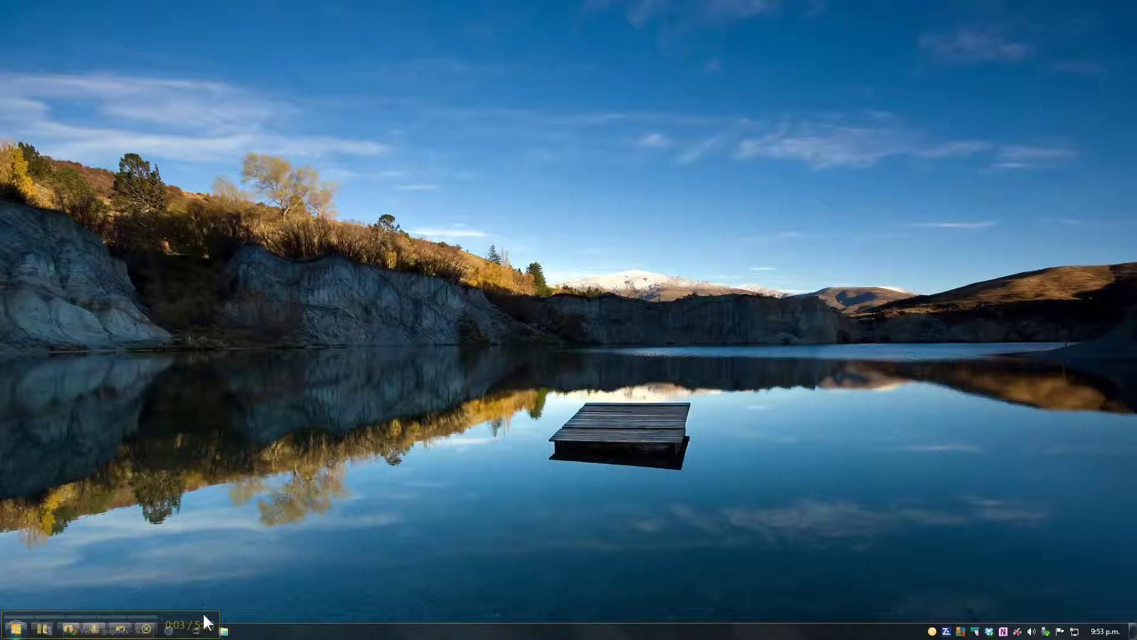
# Launch Inkscape from the Start menu and maximize its window to fill the screen
pyautogui.moveTo(200, 621); pyautogui.dragTo(224, 592)
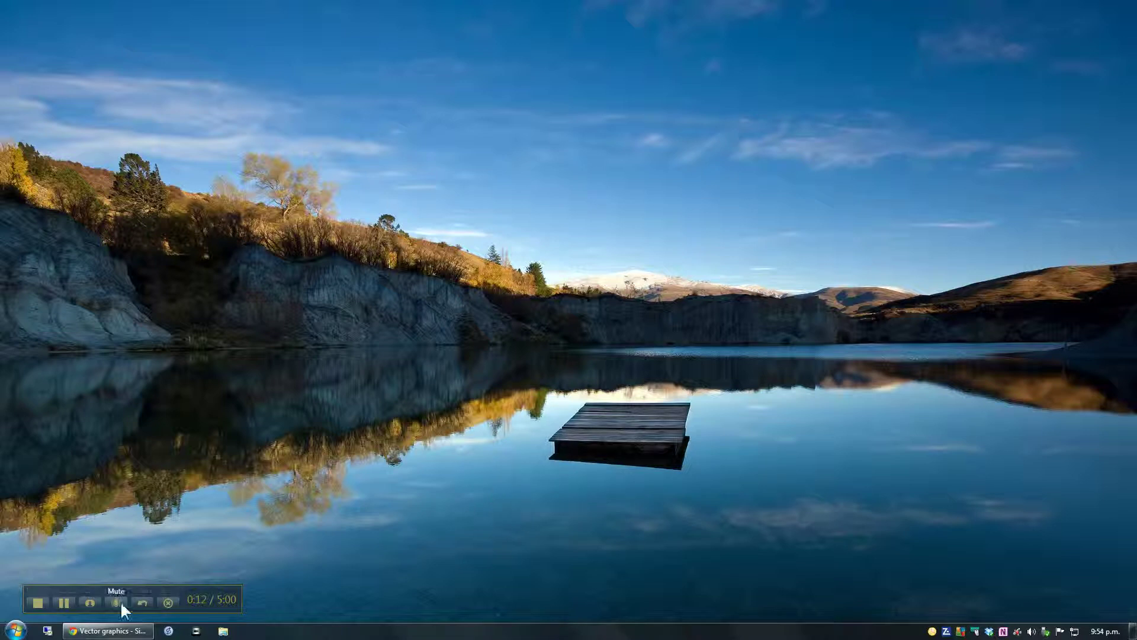
pyautogui.click(14, 630)
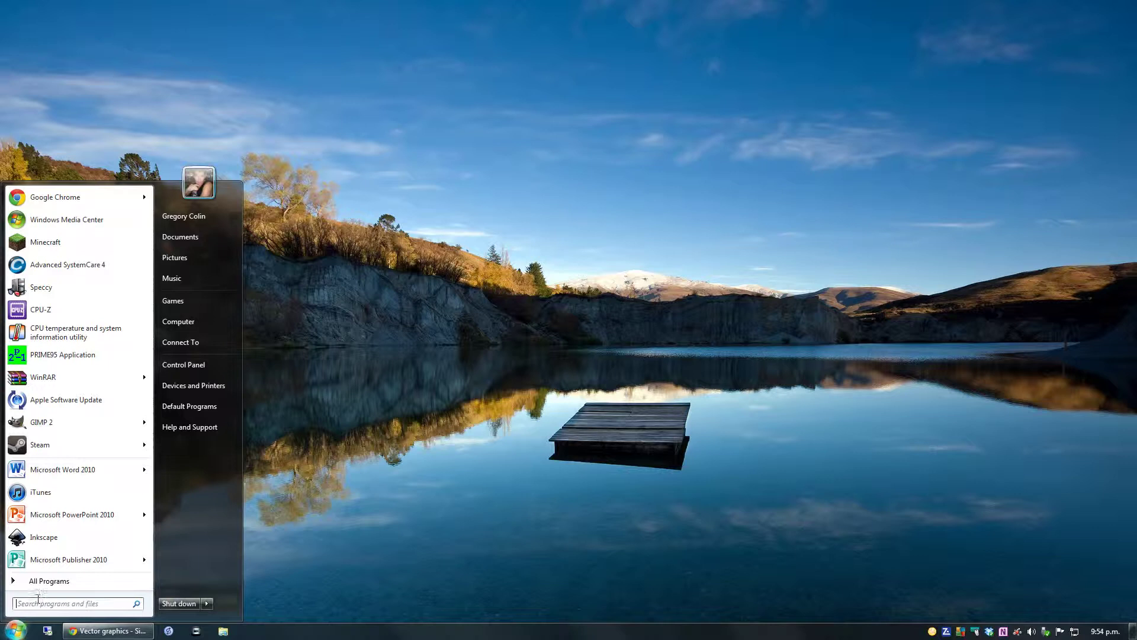
pyautogui.click(130, 513)
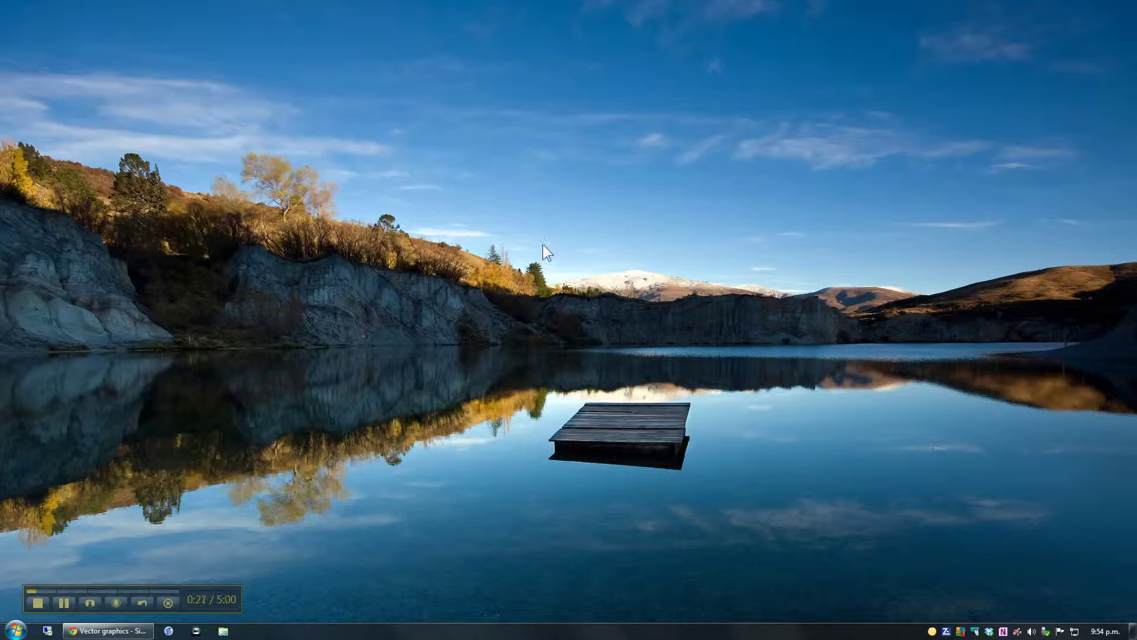
pyautogui.moveTo(218, 51); pyautogui.dragTo(551, 2)
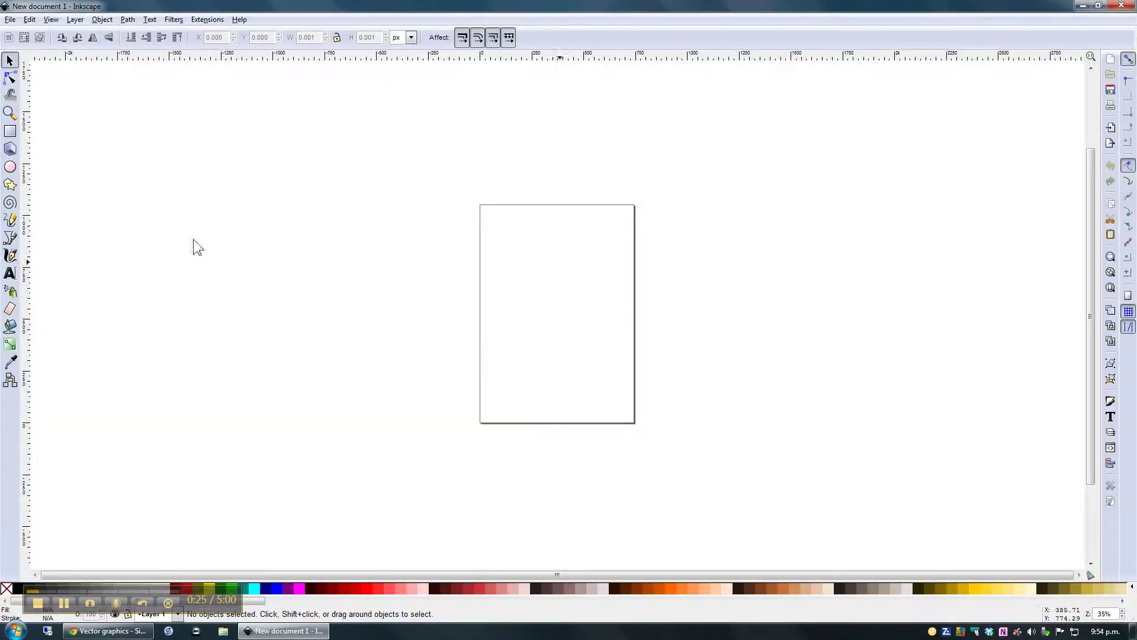
# Import the 'Louie comic' JPEG photo into the document as an embedded image
pyautogui.click(10, 20)
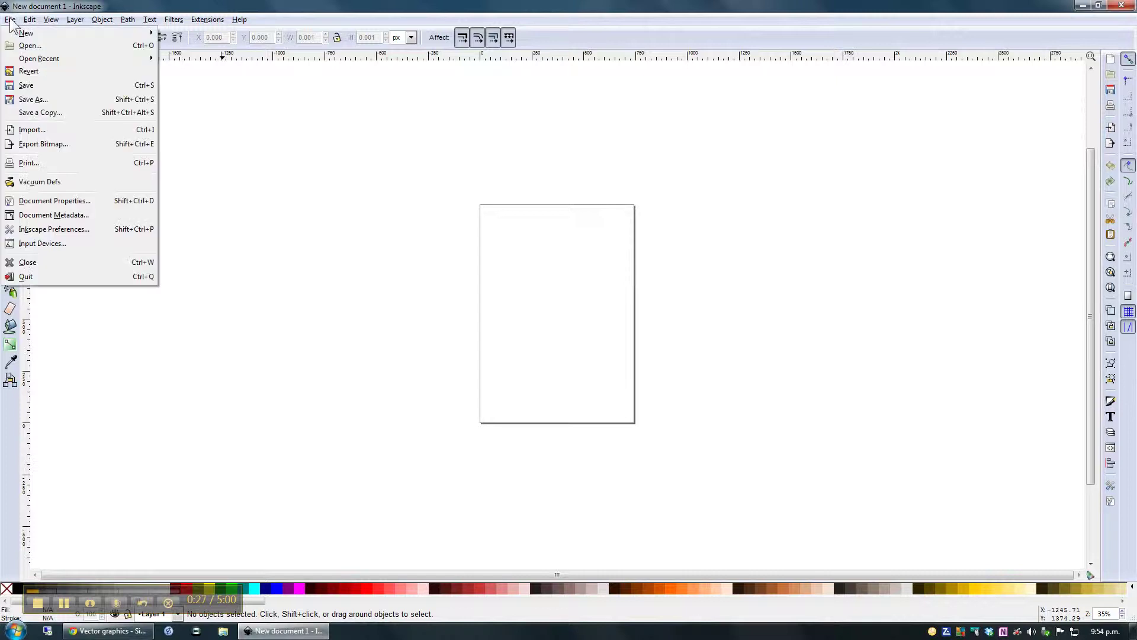
pyautogui.click(42, 129)
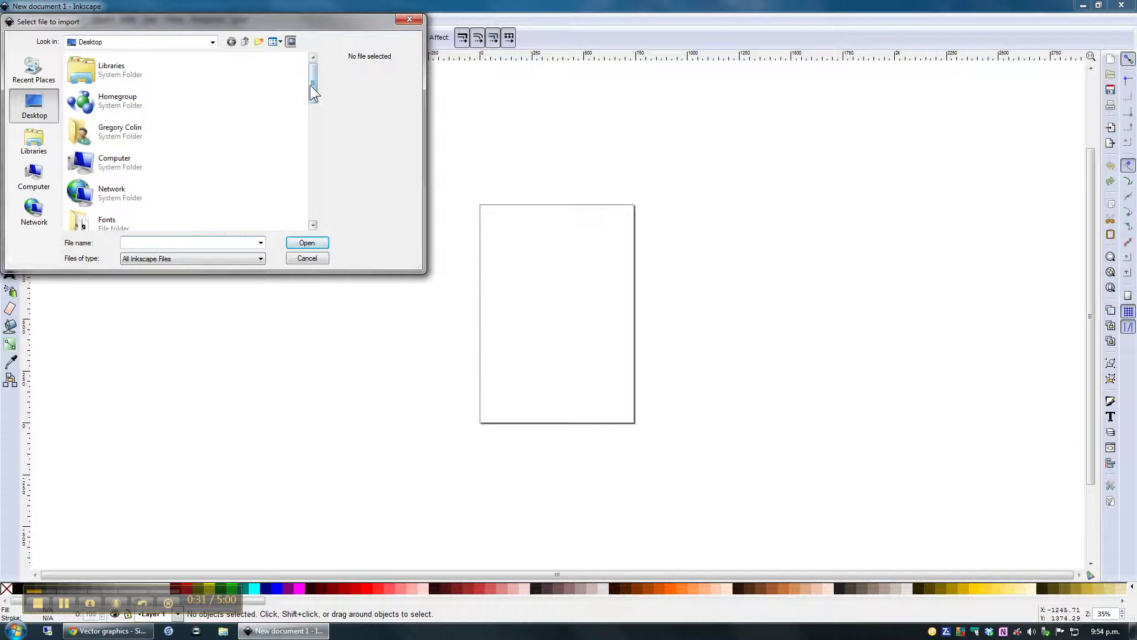
pyautogui.moveTo(314, 89); pyautogui.dragTo(312, 155)
pyautogui.click(114, 127)
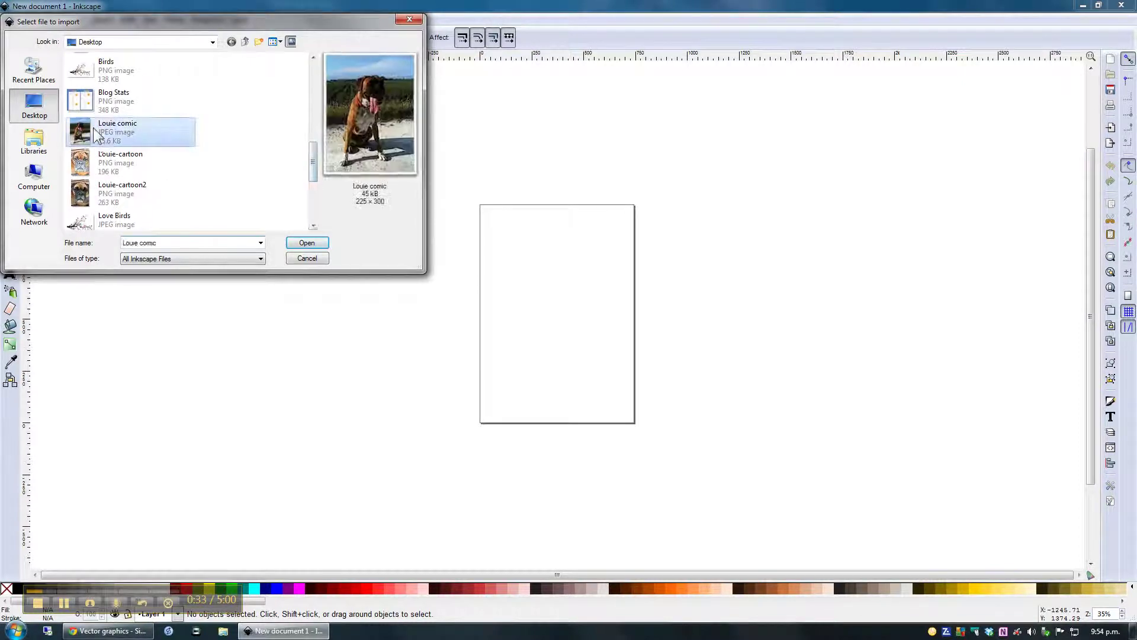
pyautogui.click(306, 242)
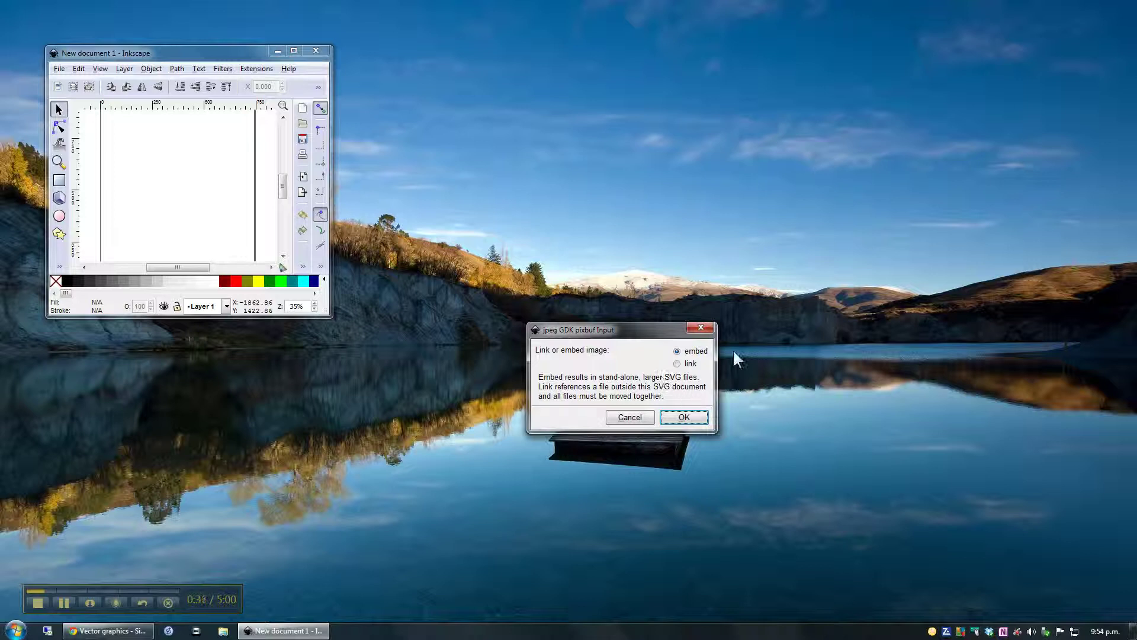
pyautogui.click(684, 417)
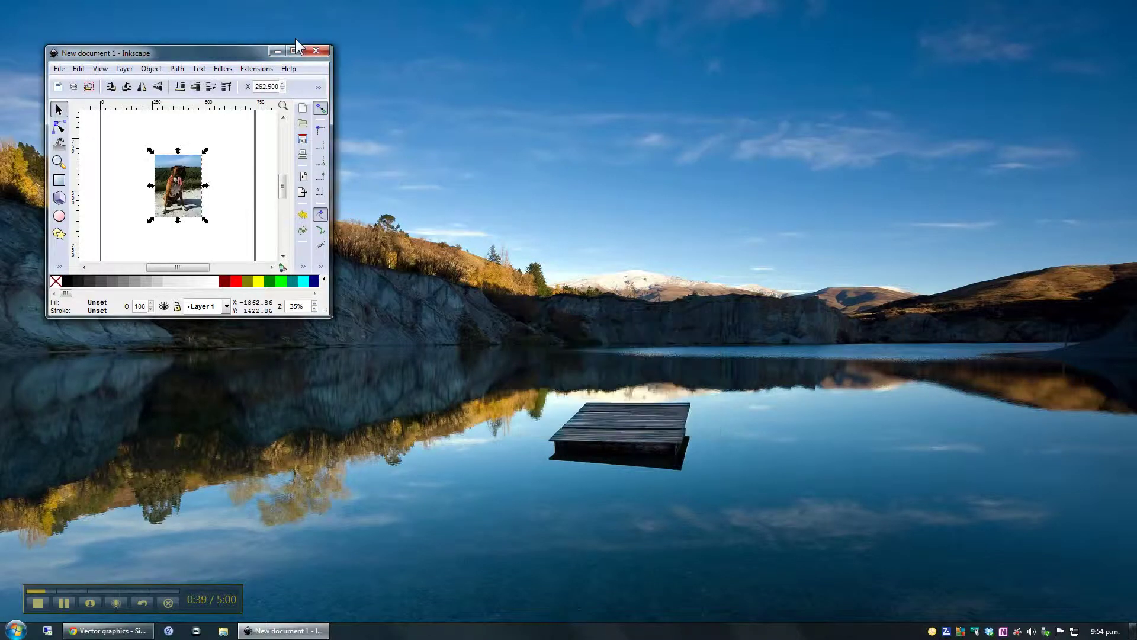
# Move the dog photo to the page's top-left and scale it proportionally to about 473.5 × 631.3 px
pyautogui.click(295, 50)
pyautogui.scroll(3, 654, 316)
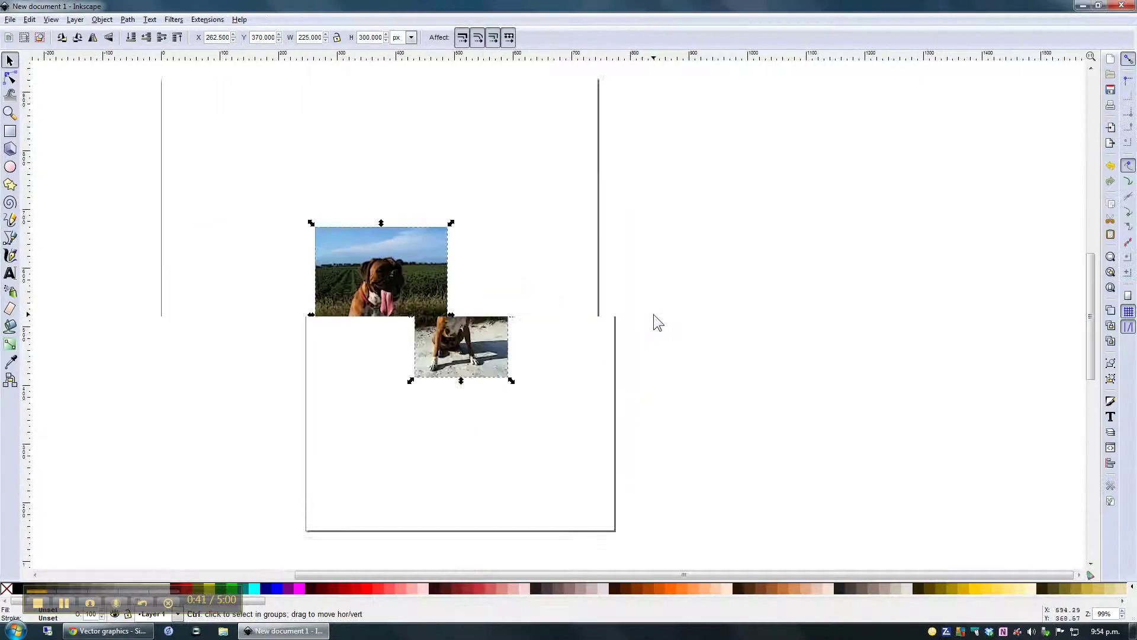
pyautogui.scroll(1, 429, 314)
pyautogui.moveTo(355, 332); pyautogui.dragTo(270, 228)
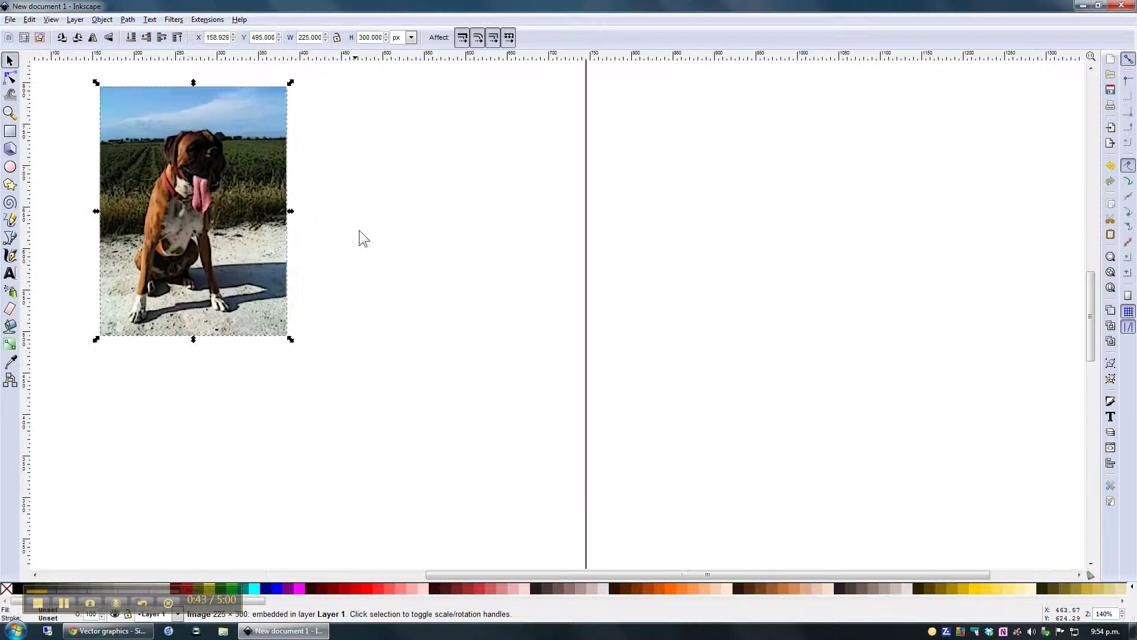
pyautogui.scroll(-1, 361, 229)
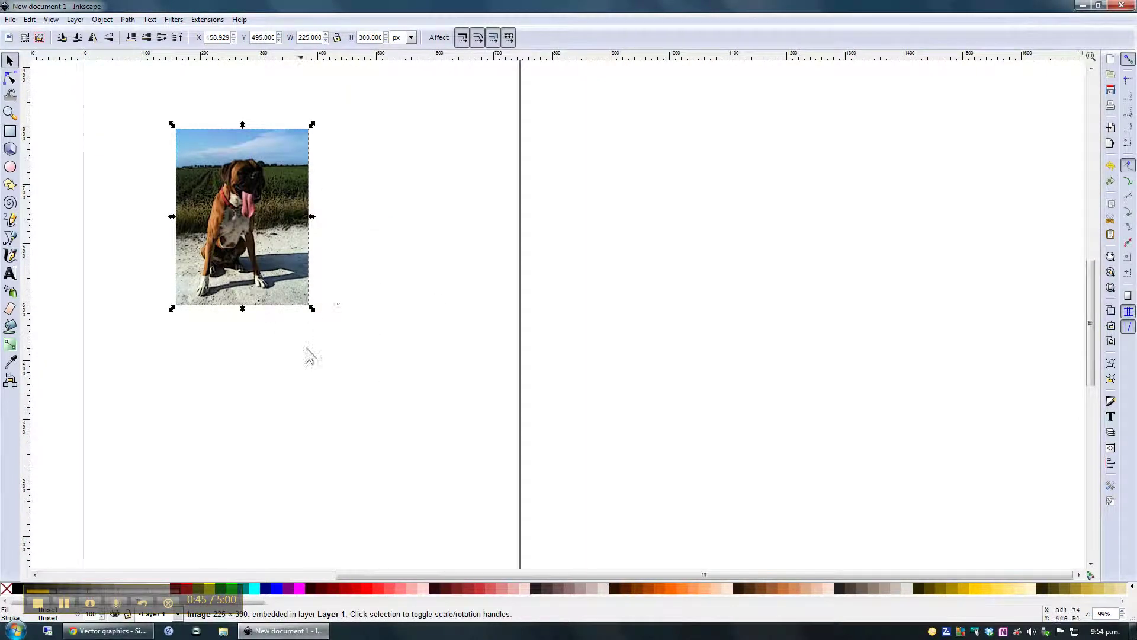
pyautogui.moveTo(311, 307); pyautogui.dragTo(446, 538)
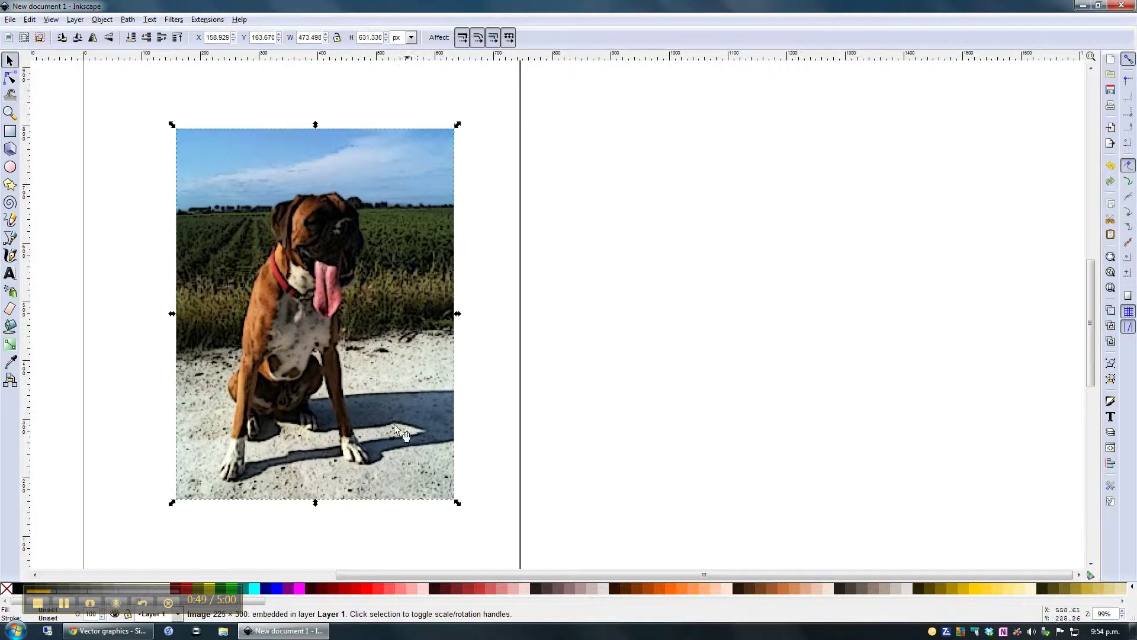
pyautogui.click(500, 174)
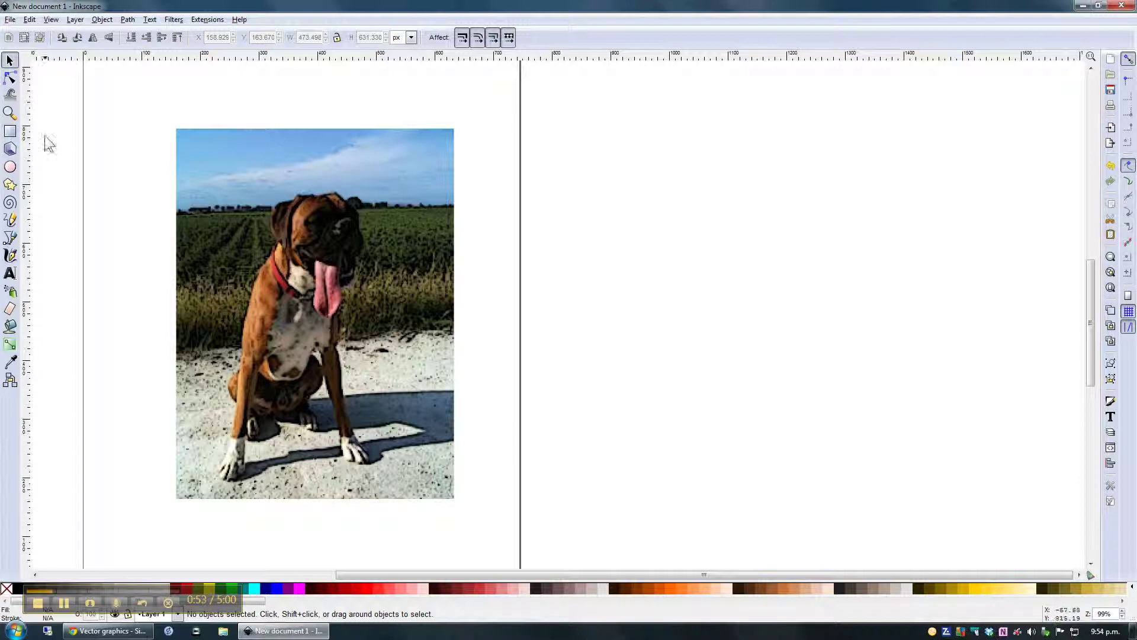
# Draw a white rectangle over the sky beside the dog's head
pyautogui.click(10, 131)
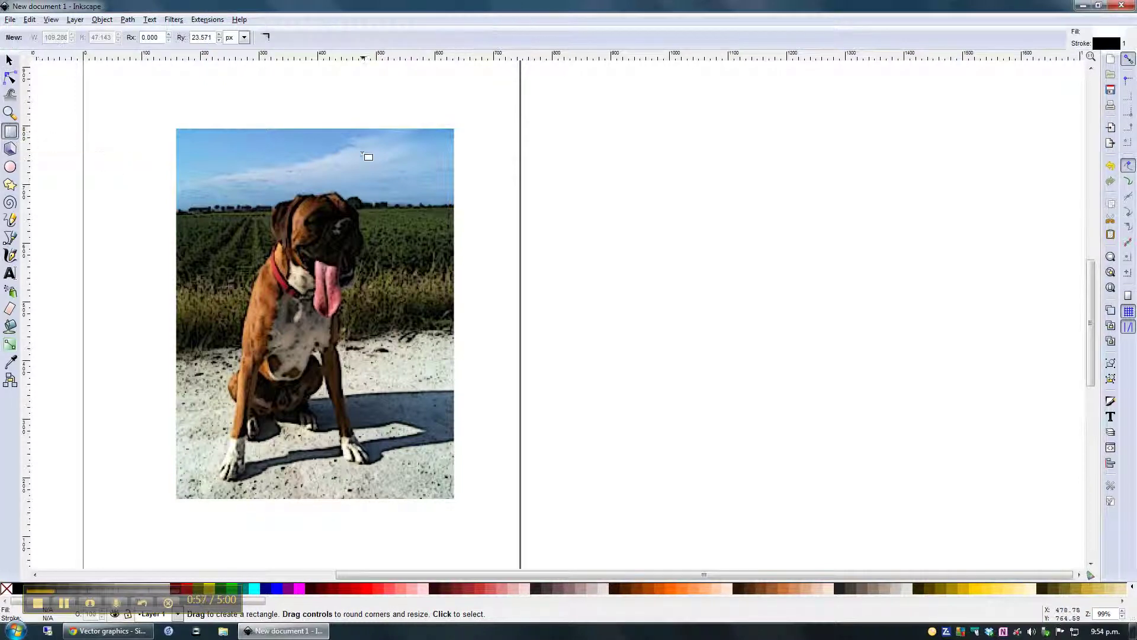
pyautogui.moveTo(348, 138); pyautogui.dragTo(448, 202)
pyautogui.scroll(1, 455, 189)
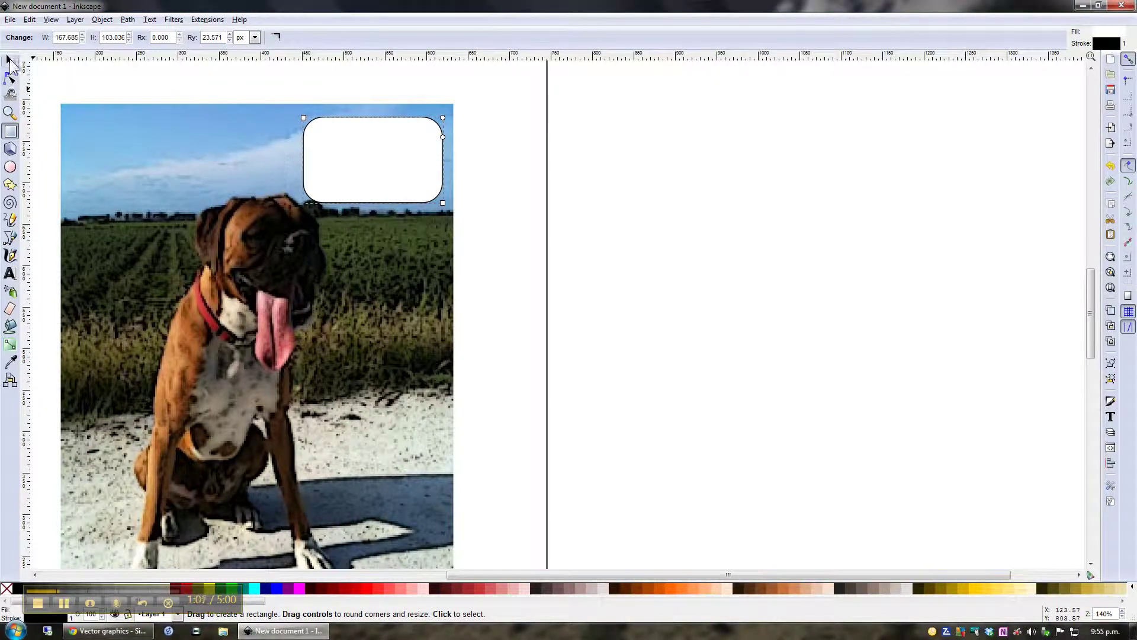
# Round the rectangle's corners using its corner-radius handle
pyautogui.click(10, 77)
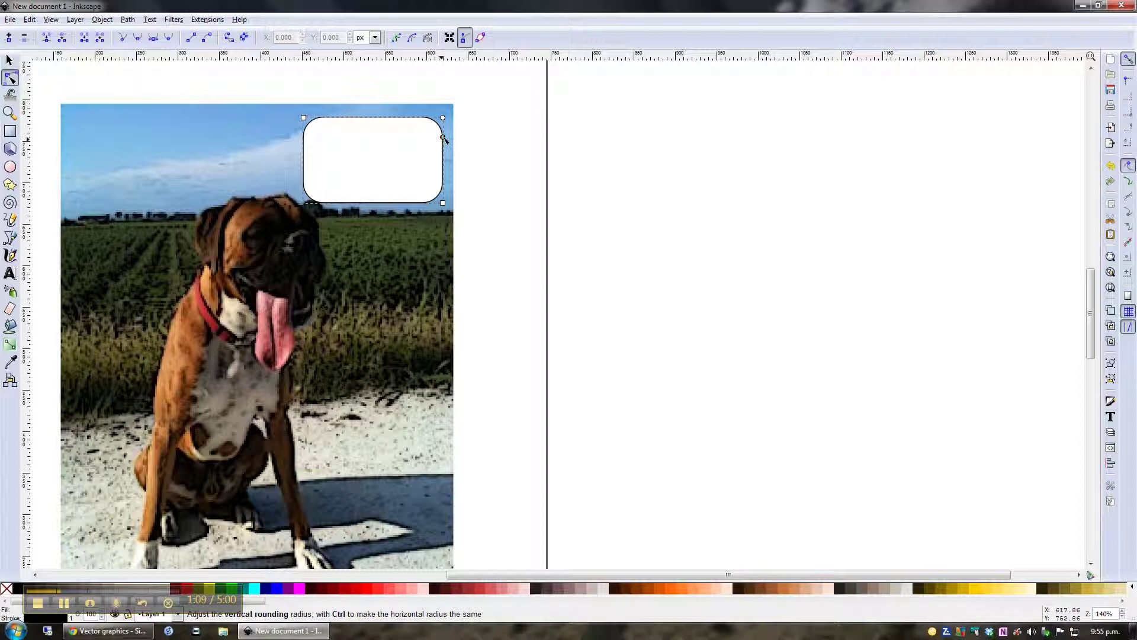
pyautogui.moveTo(443, 138); pyautogui.dragTo(448, 122)
pyautogui.scroll(1, 480, 122)
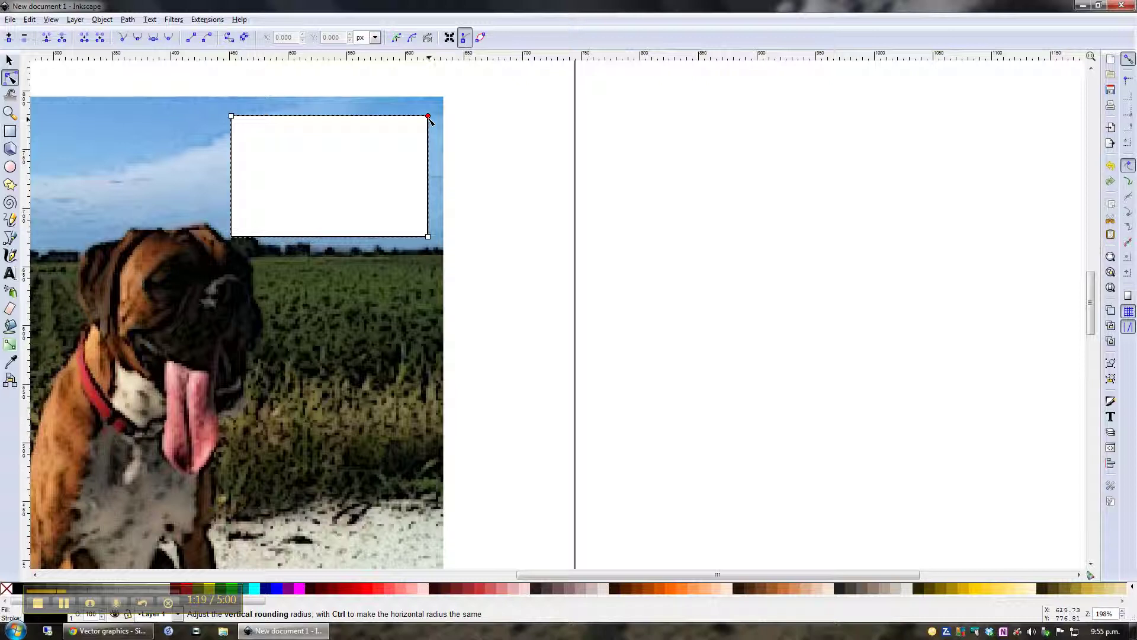
pyautogui.moveTo(428, 116); pyautogui.dragTo(437, 139)
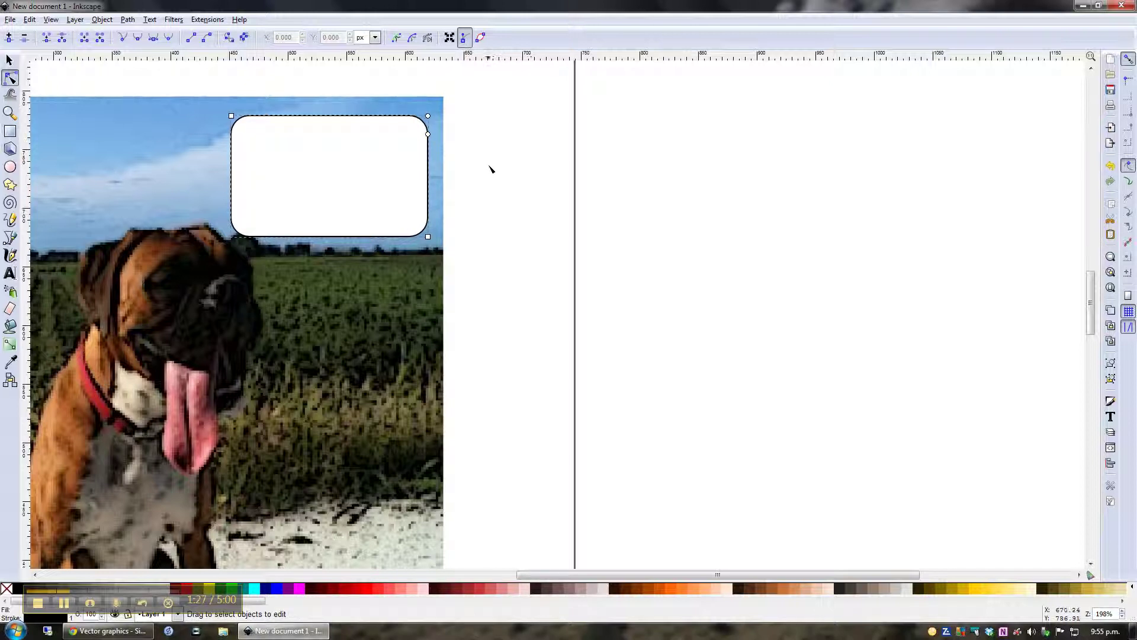
pyautogui.click(468, 157)
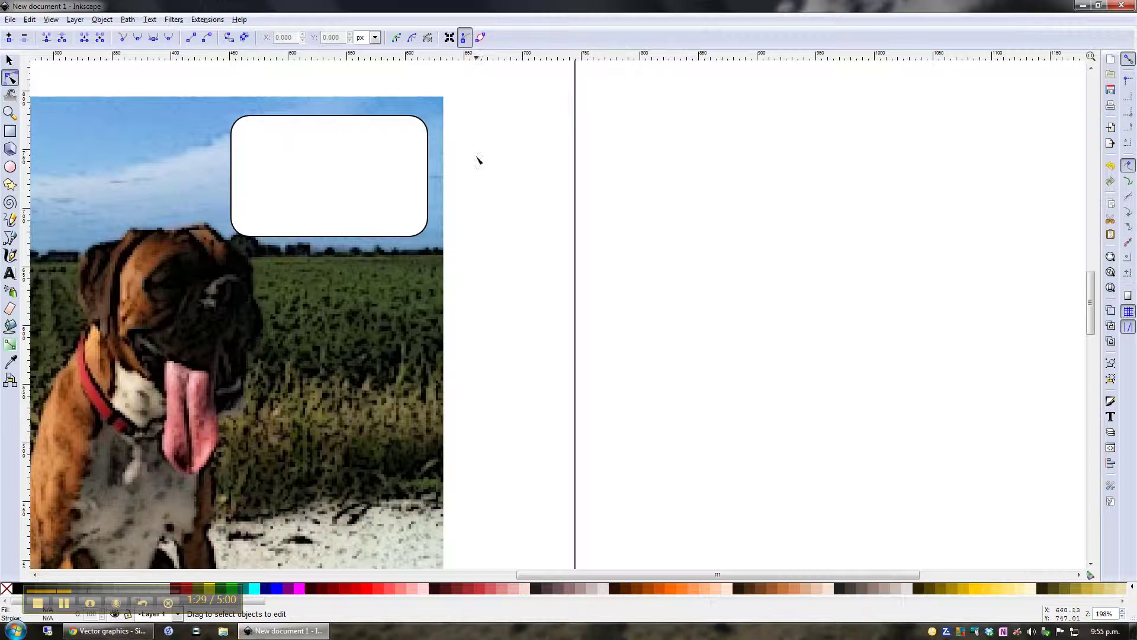
# Draw a triangular tail path from the rectangle's bottom edge down toward the dog
pyautogui.click(11, 238)
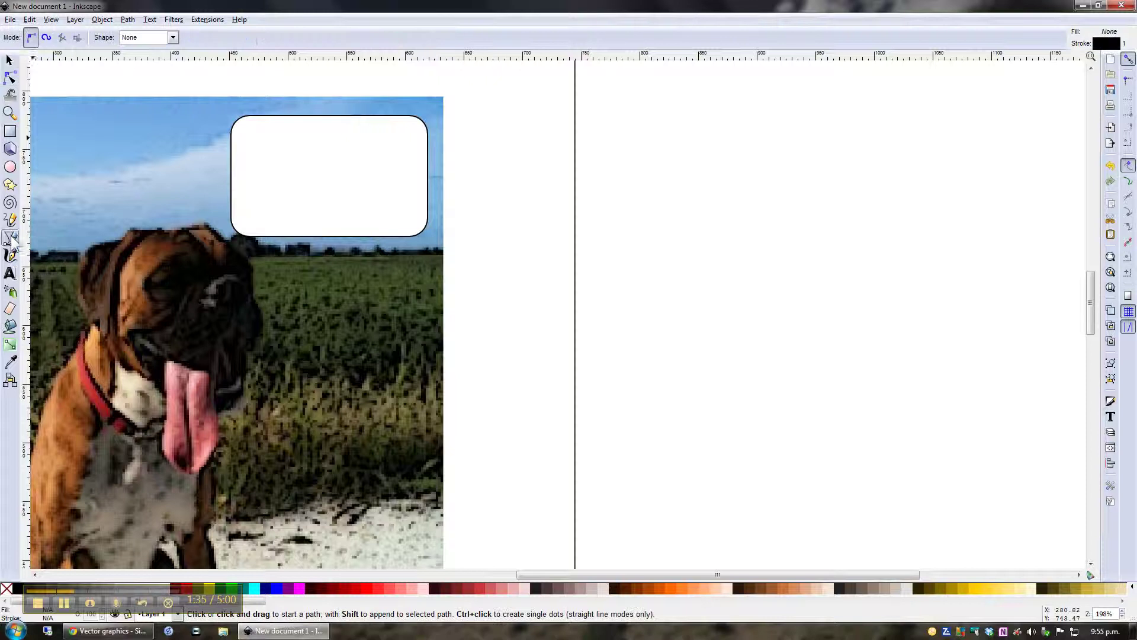
pyautogui.click(262, 230)
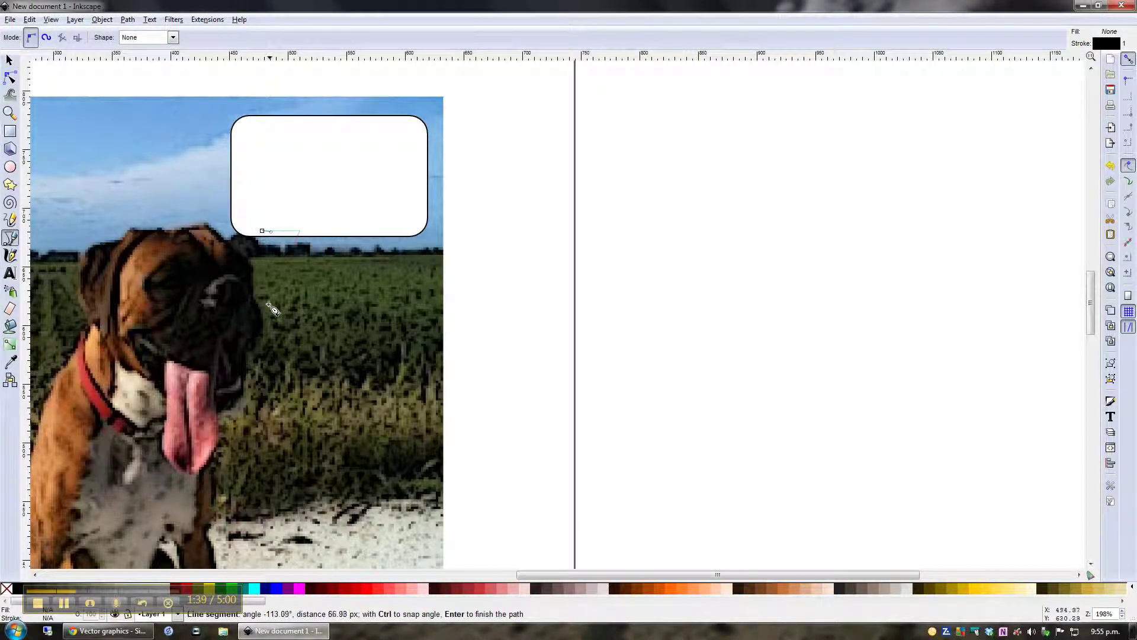
pyautogui.click(262, 327)
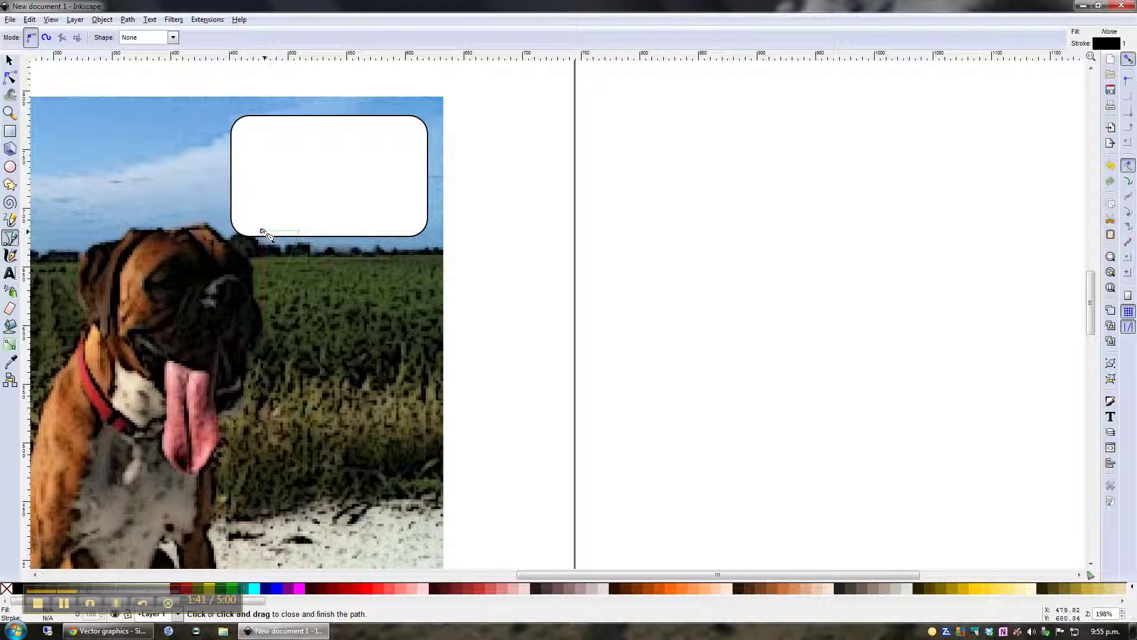
pyautogui.click(263, 232)
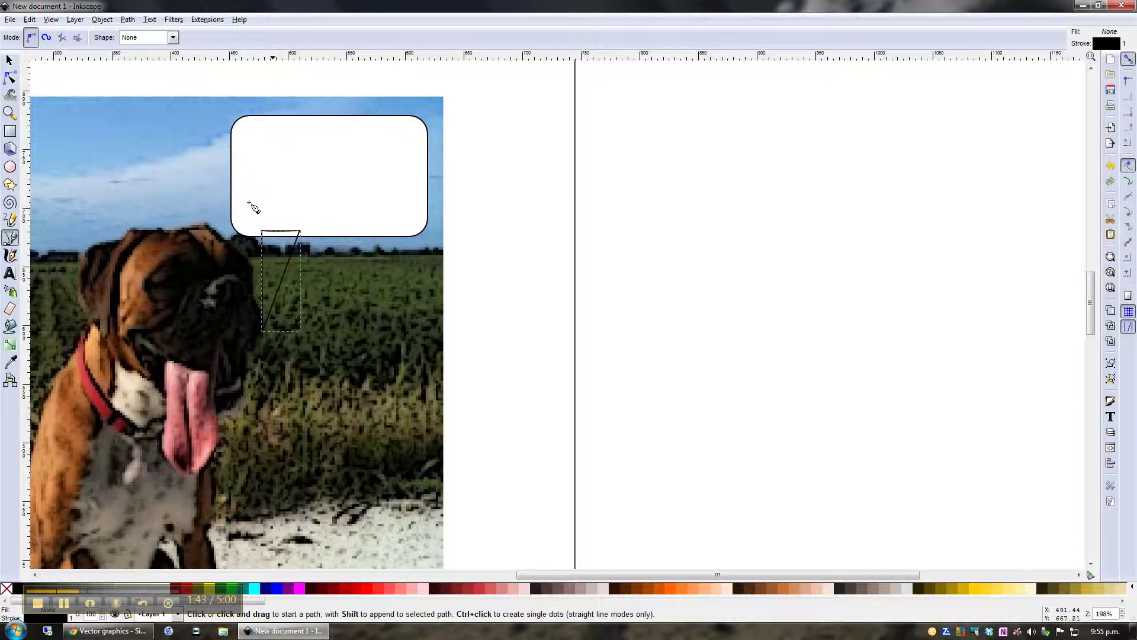
# Curve the tail's sides and pull its tip toward the dog's mouth
pyautogui.click(8, 79)
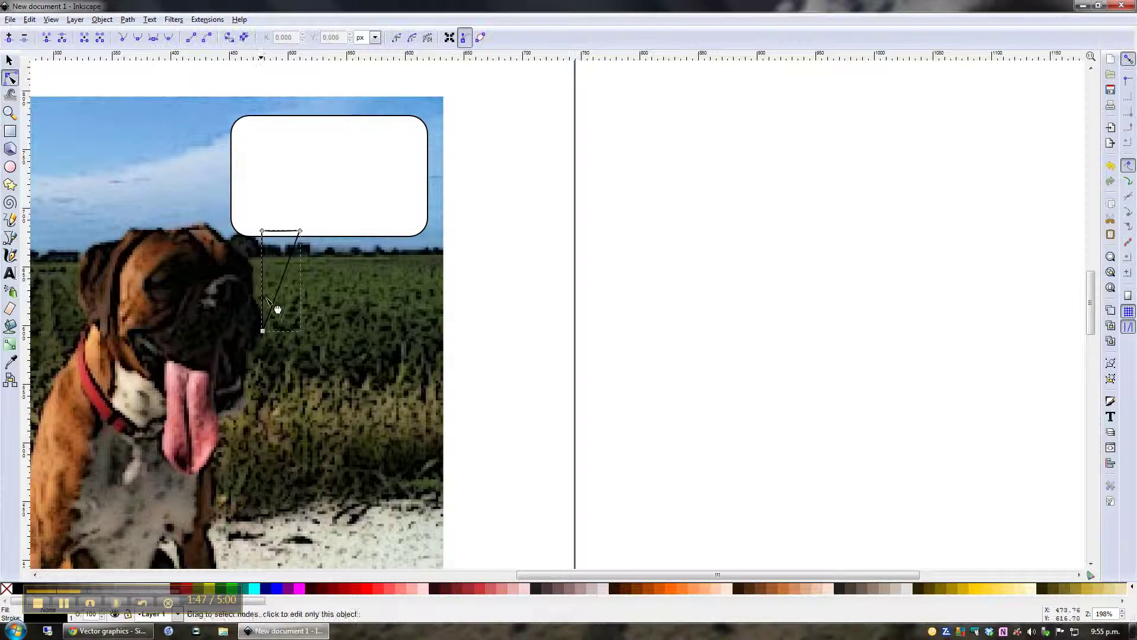
pyautogui.moveTo(287, 282); pyautogui.dragTo(257, 297)
pyautogui.moveTo(263, 253); pyautogui.dragTo(271, 255)
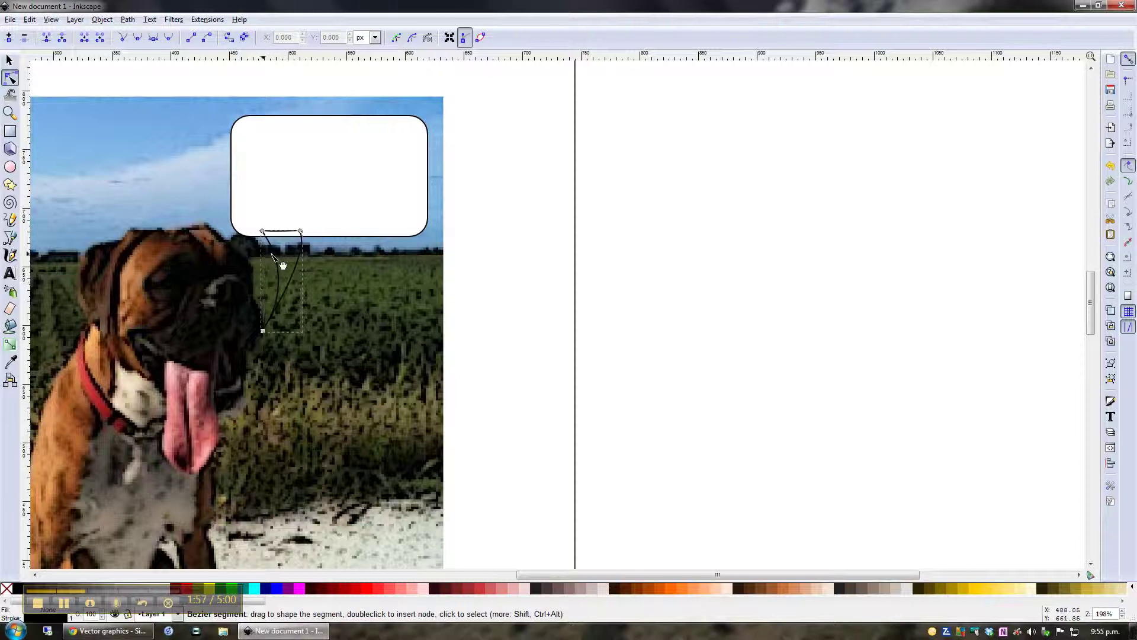
pyautogui.moveTo(262, 330); pyautogui.dragTo(250, 327)
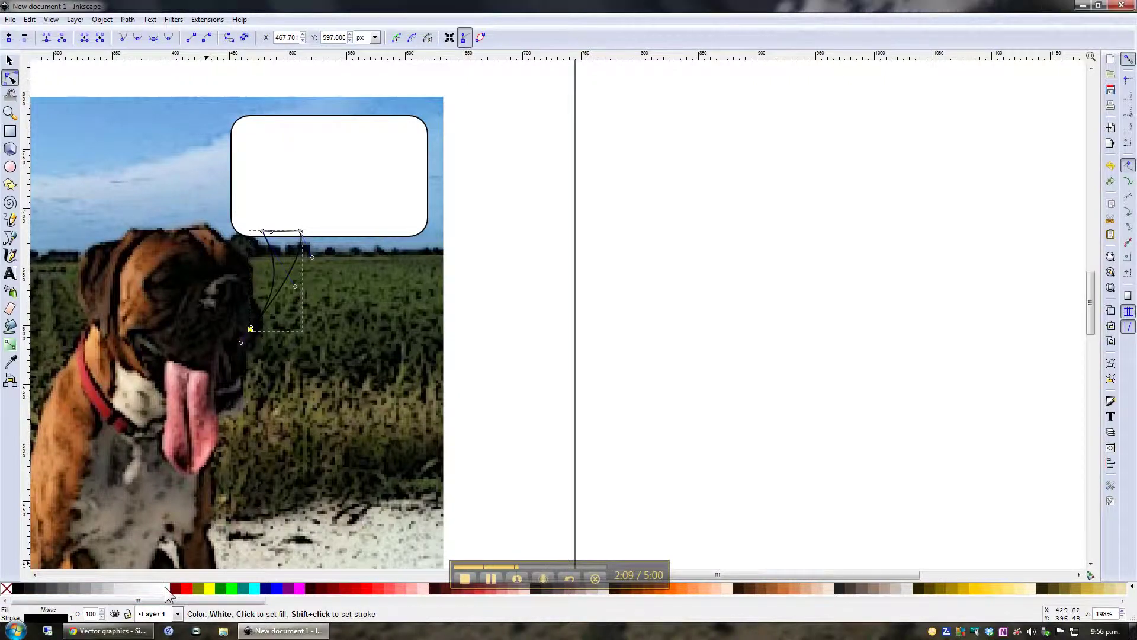
# Fill the tail with White, then union it with the rounded box via Path > Union
pyautogui.click(166, 589)
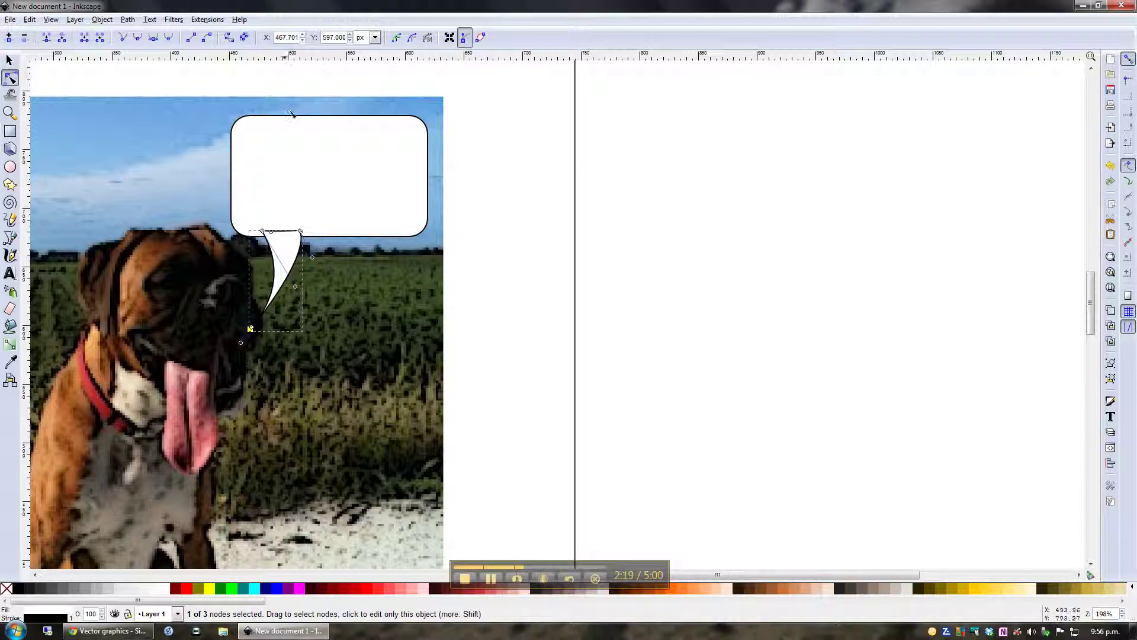
pyautogui.click(329, 203)
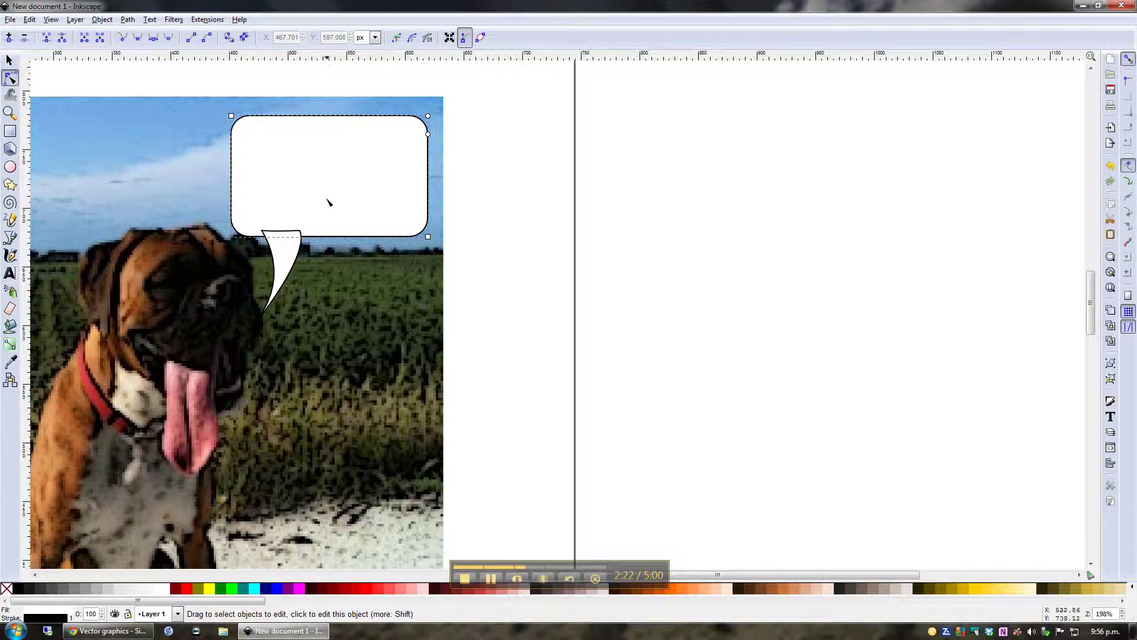
pyautogui.keyDown('shift'); pyautogui.click(284, 261); pyautogui.keyUp('shift')
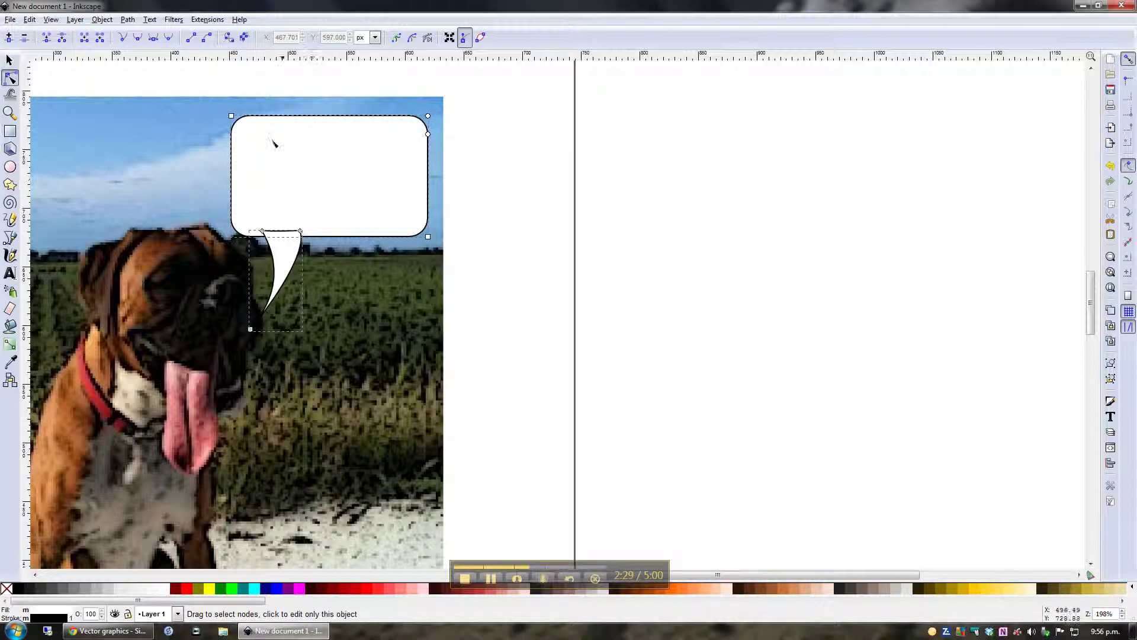
pyautogui.click(128, 21)
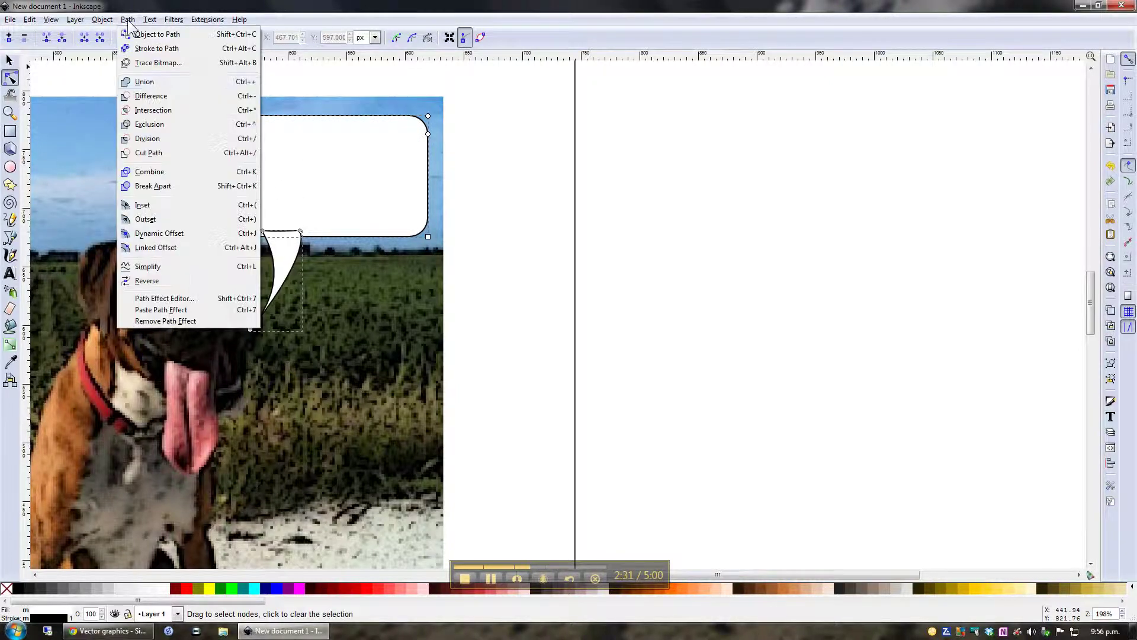
pyautogui.click(150, 82)
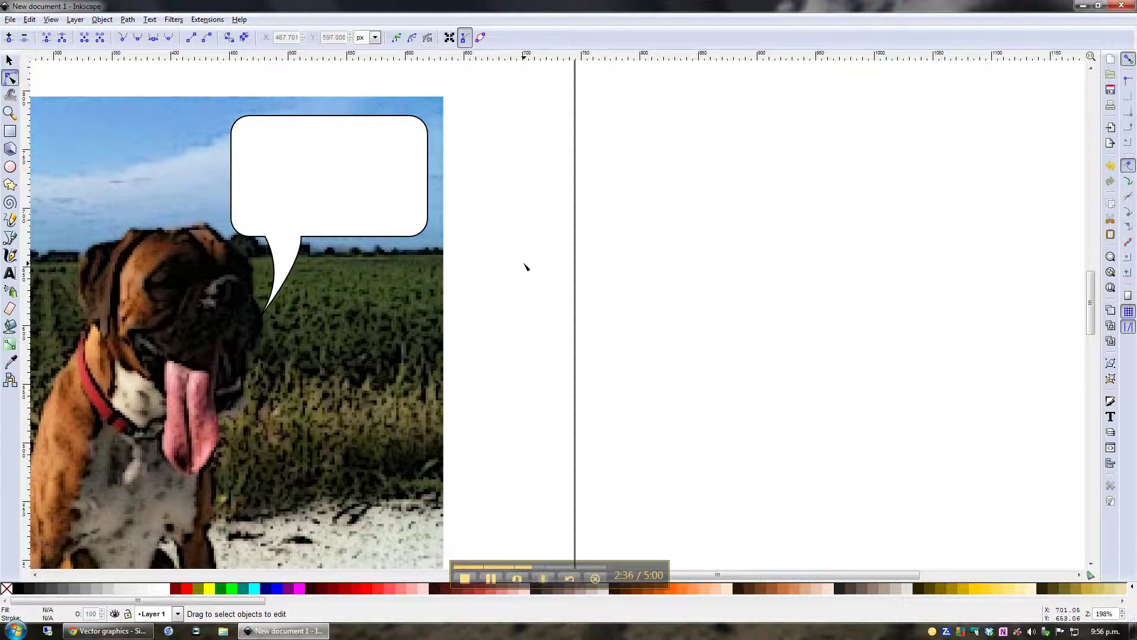
# Type the caption 'This tongue is heavy!' inside the bubble
pyautogui.click(11, 273)
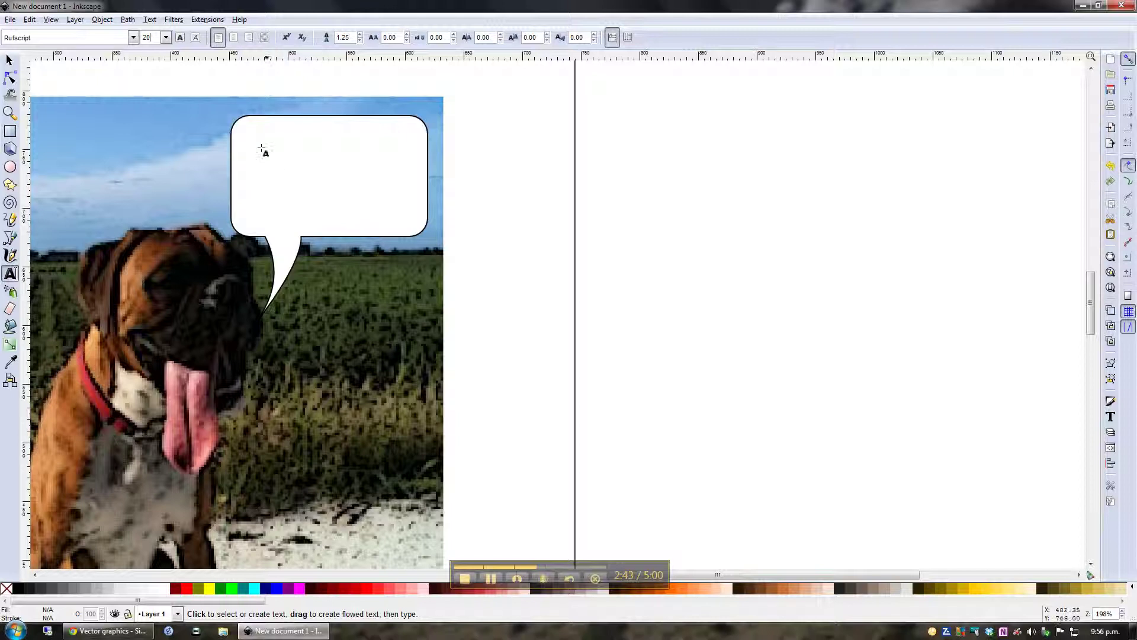
pyautogui.moveTo(260, 145); pyautogui.dragTo(268, 141)
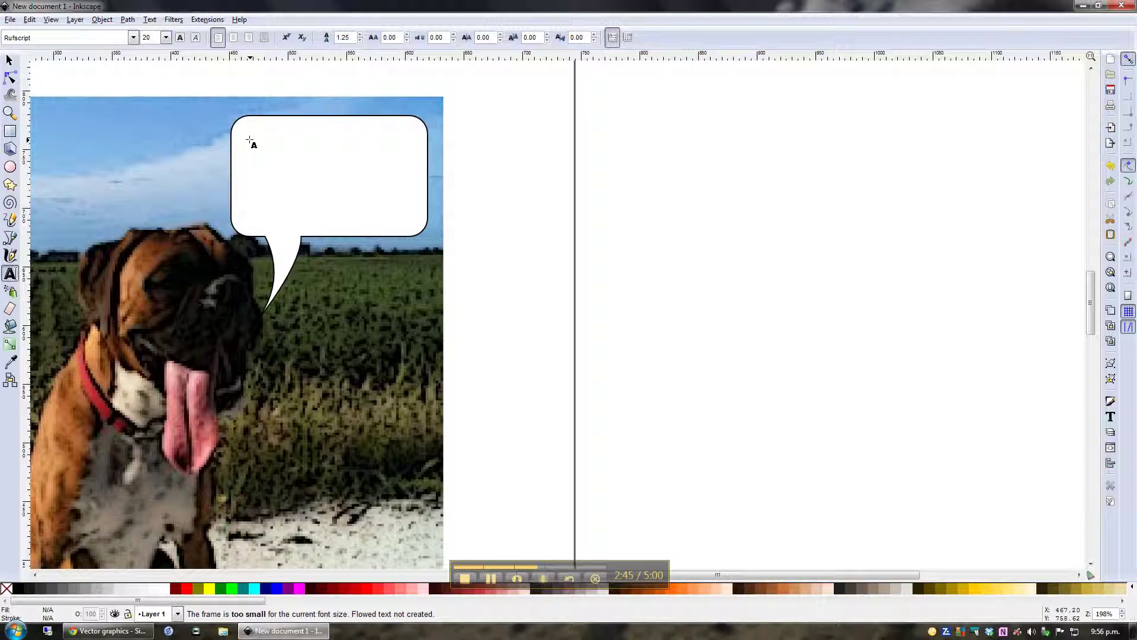
pyautogui.click(249, 140)
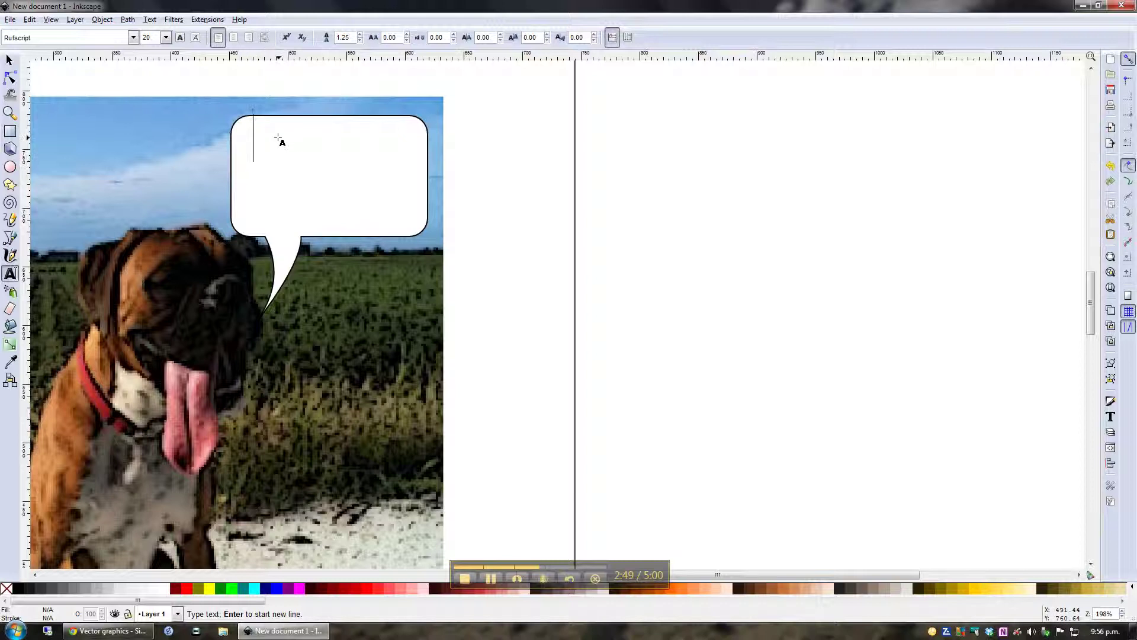
pyautogui.write('This')
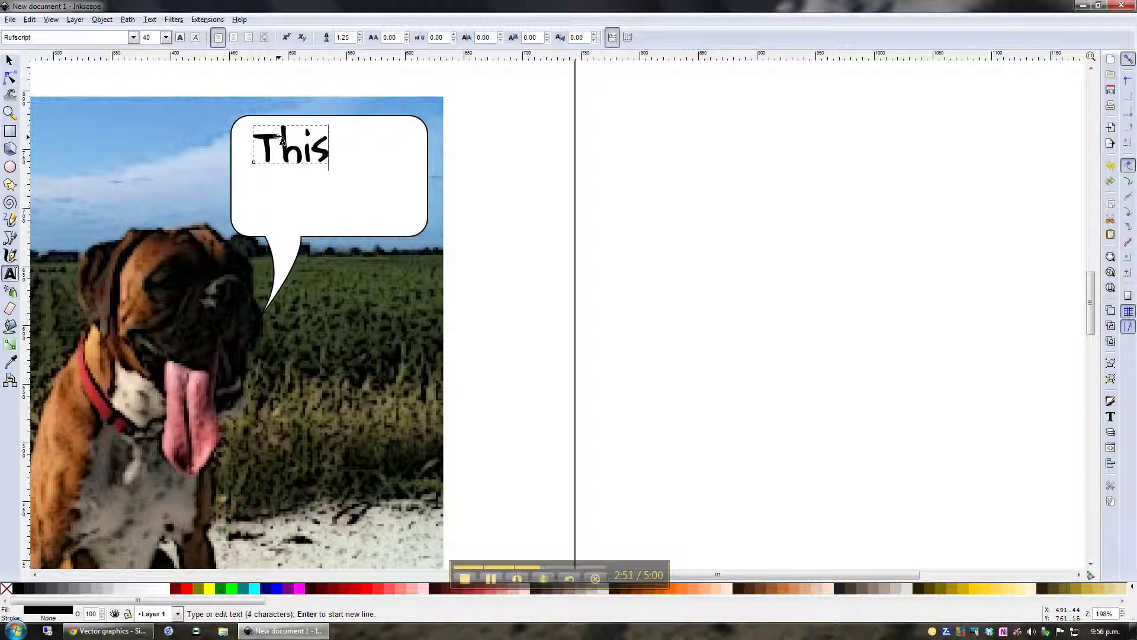
pyautogui.write(' tongue ')
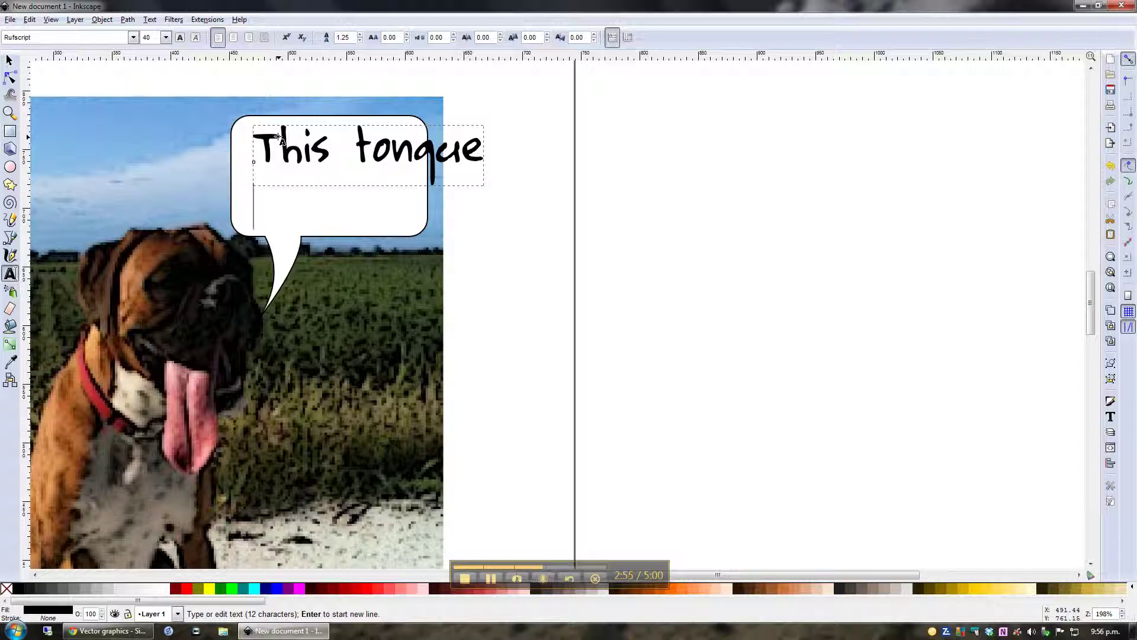
pyautogui.write('is heavy')
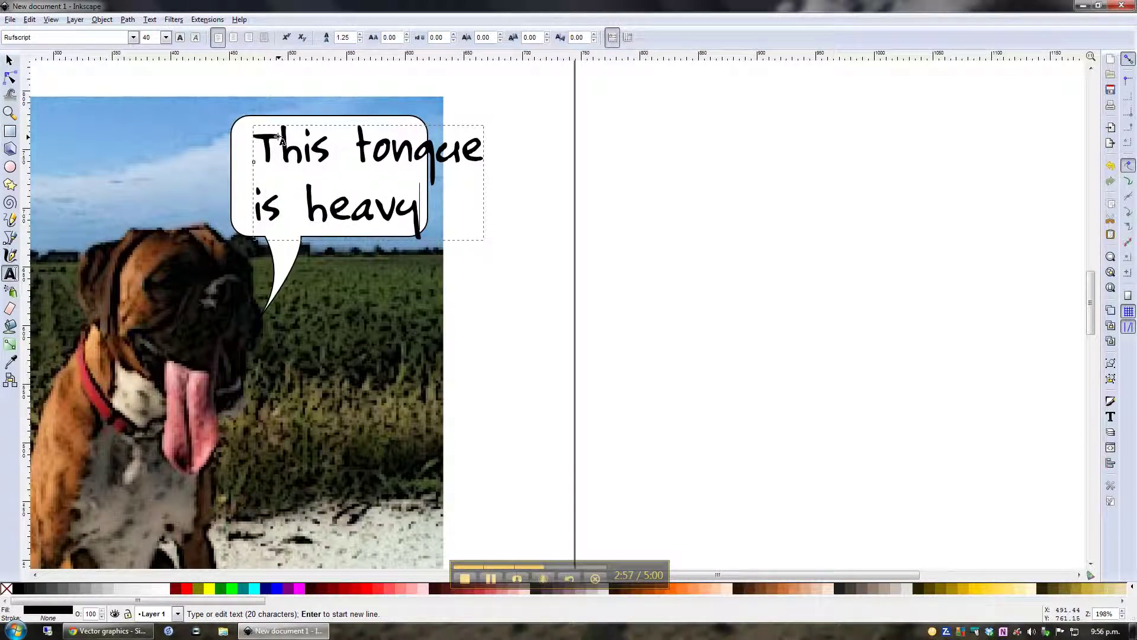
pyautogui.write('!')
pyautogui.press('Escape')
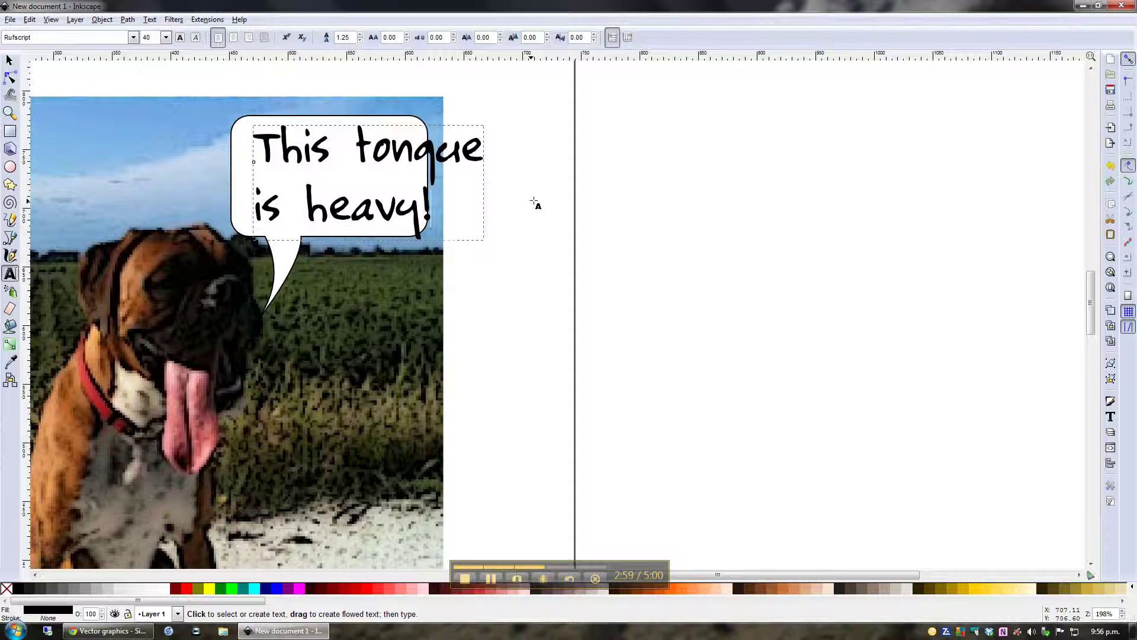
# Scale the caption down and shift it up and right to fit inside the bubble
pyautogui.click(10, 60)
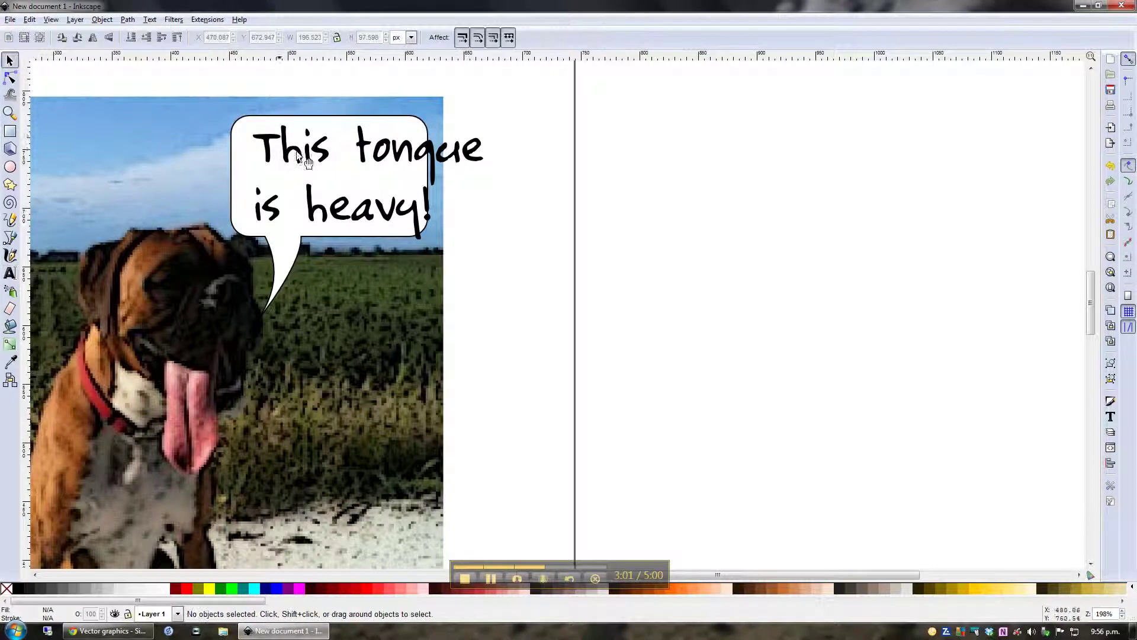
pyautogui.click(357, 153)
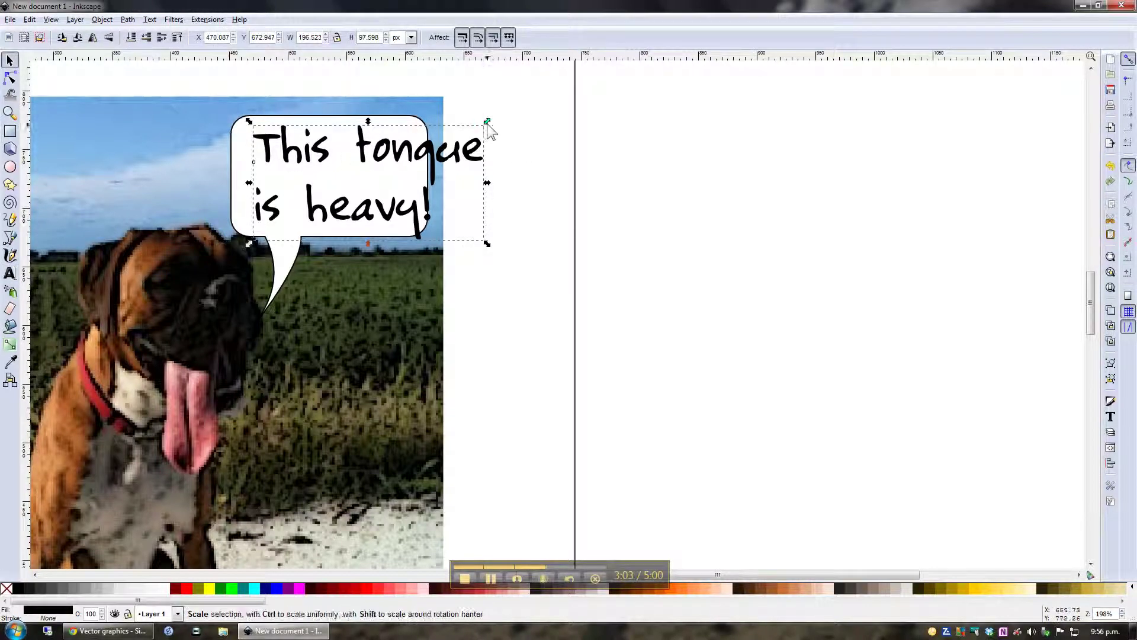
pyautogui.moveTo(487, 121); pyautogui.dragTo(404, 135)
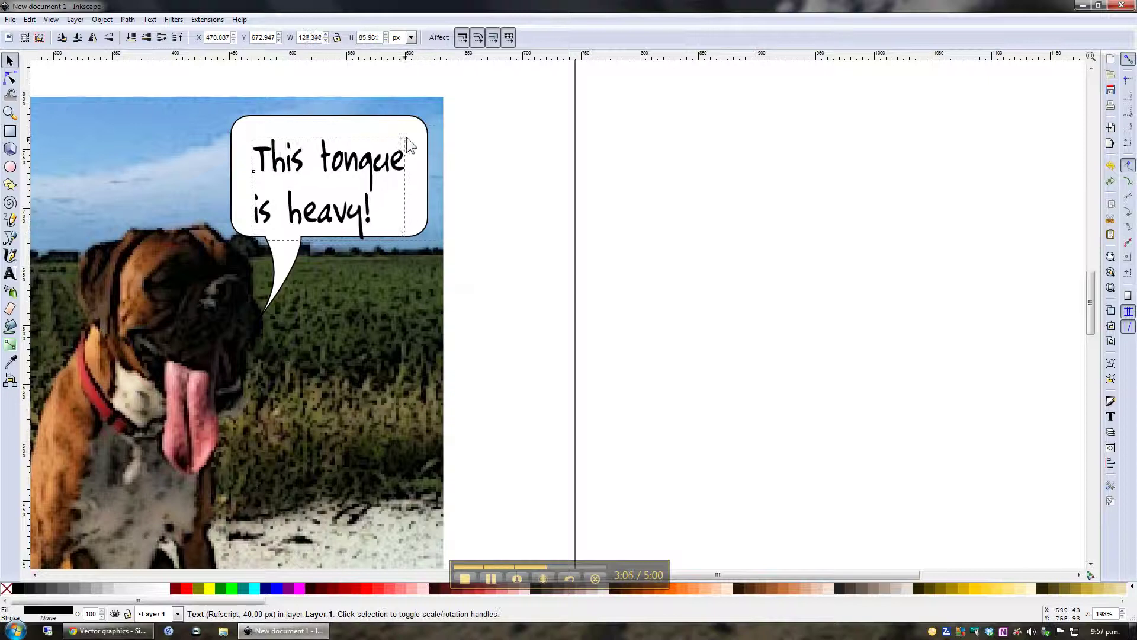
pyautogui.moveTo(359, 165); pyautogui.dragTo(361, 150)
pyautogui.click(579, 153)
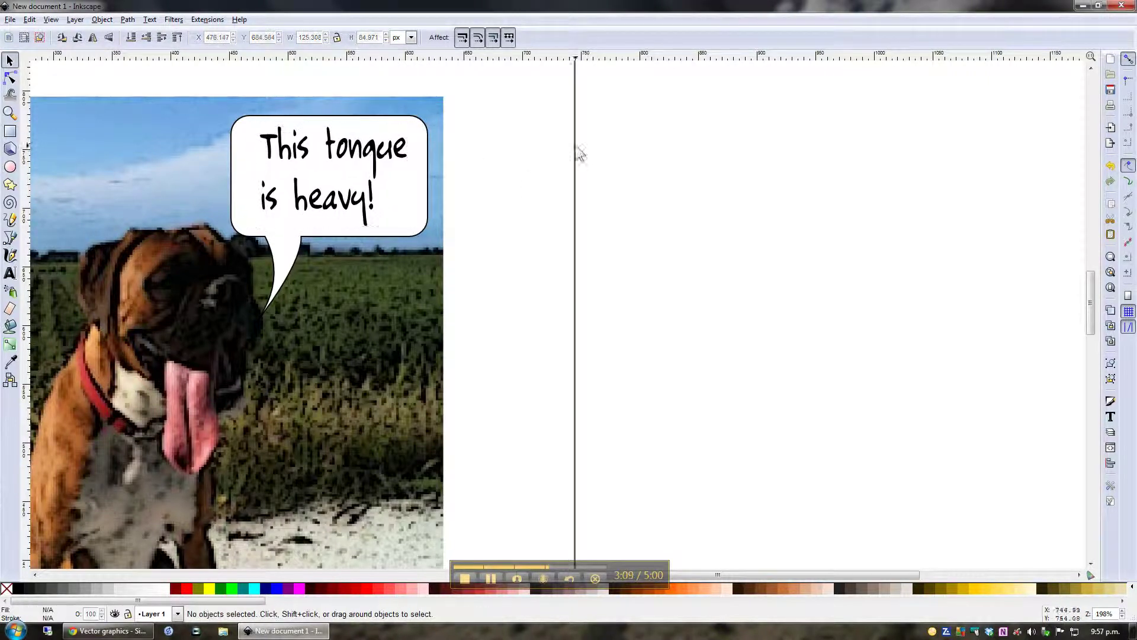
pyautogui.scroll(-1, 486, 271)
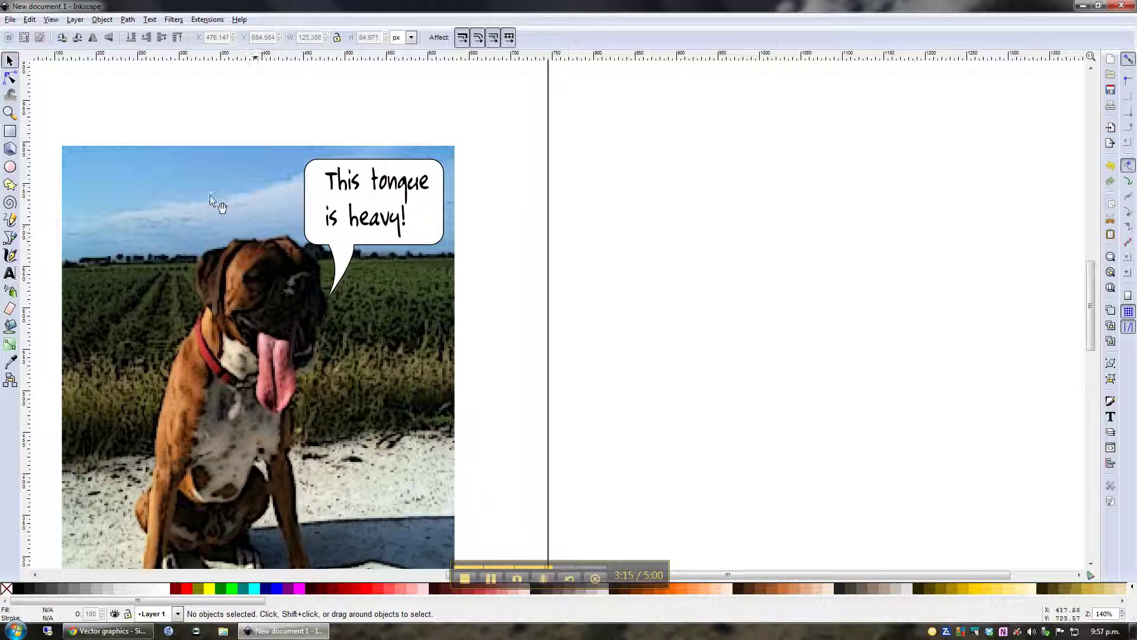
# Draw two more boxes at the photo's left, one above the other
pyautogui.click(10, 130)
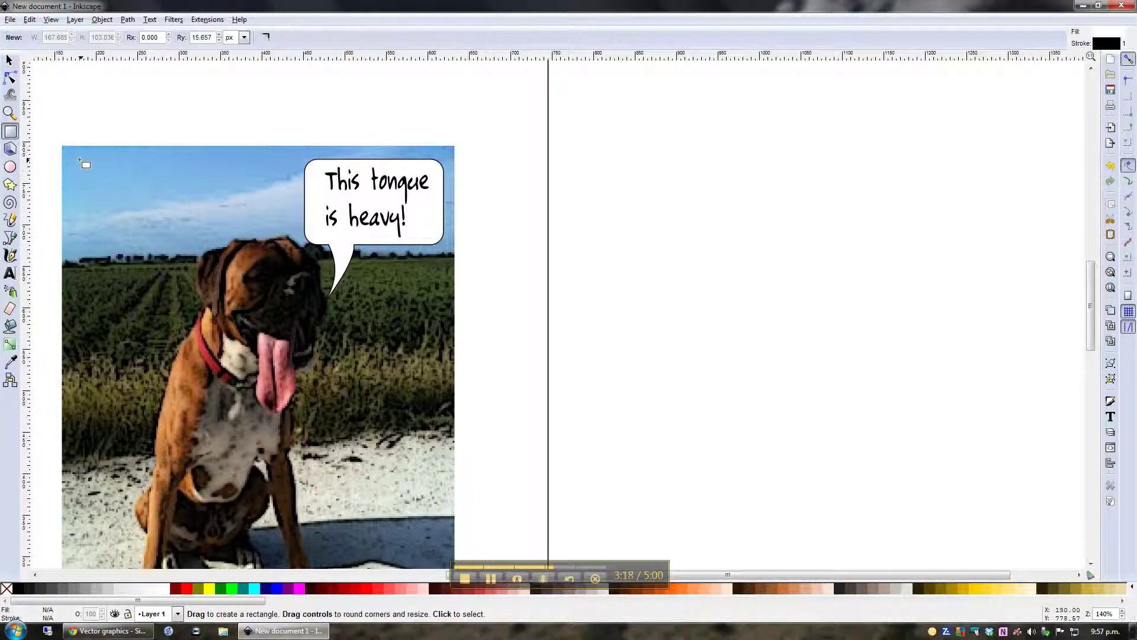
pyautogui.moveTo(79, 160); pyautogui.dragTo(173, 179)
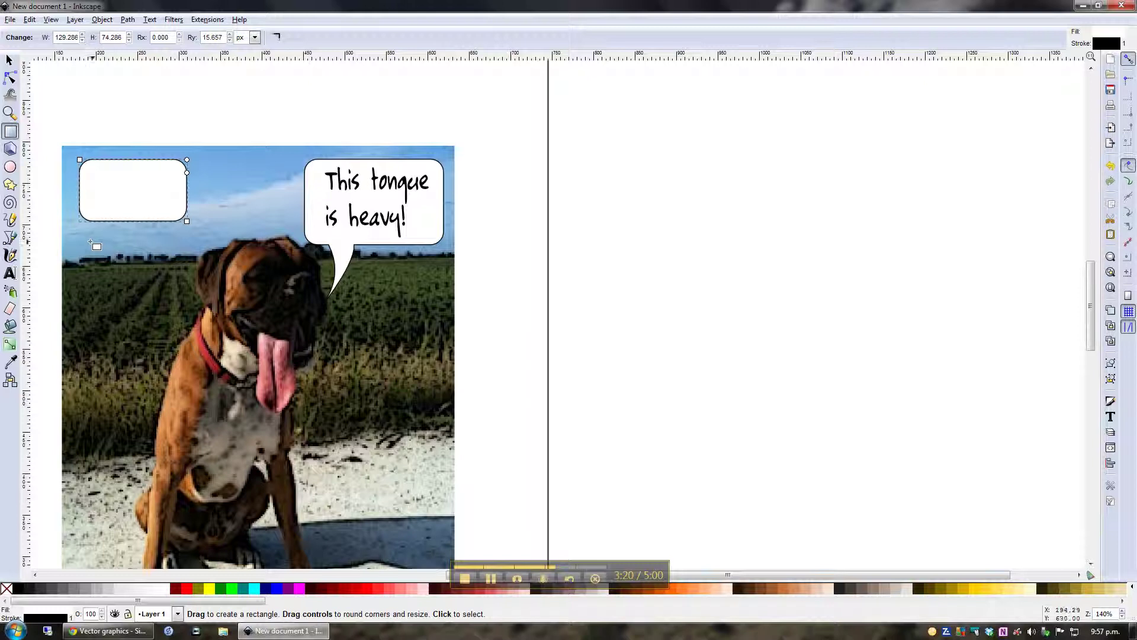
pyautogui.moveTo(70, 240); pyautogui.dragTo(167, 297)
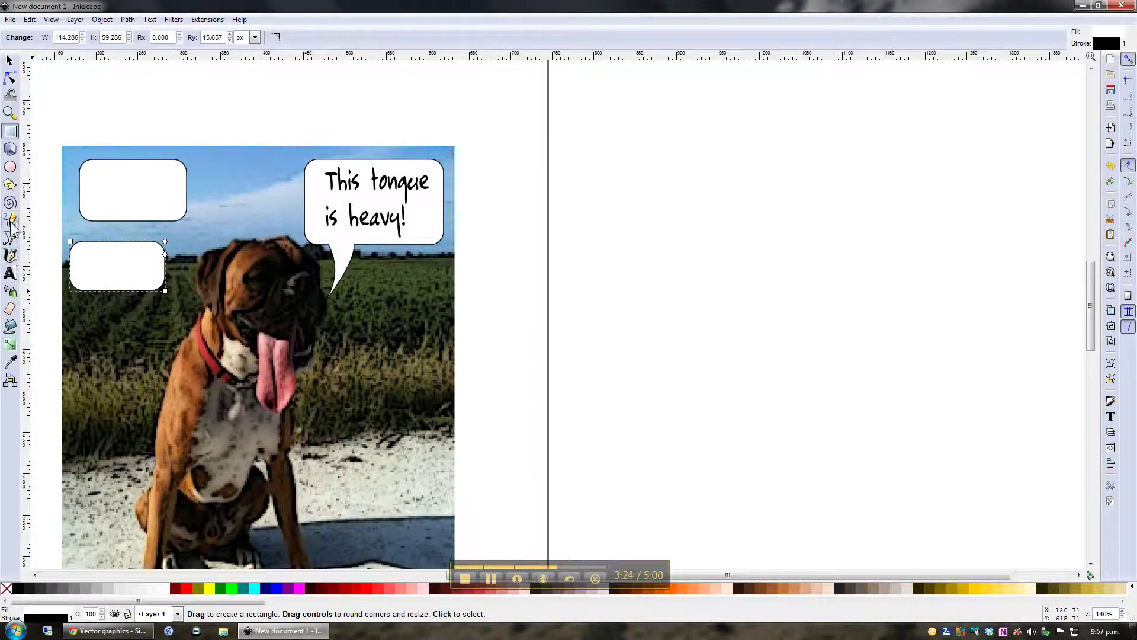
# Draw a closed triangular connector from the upper box's bottom into the lower box
pyautogui.click(10, 238)
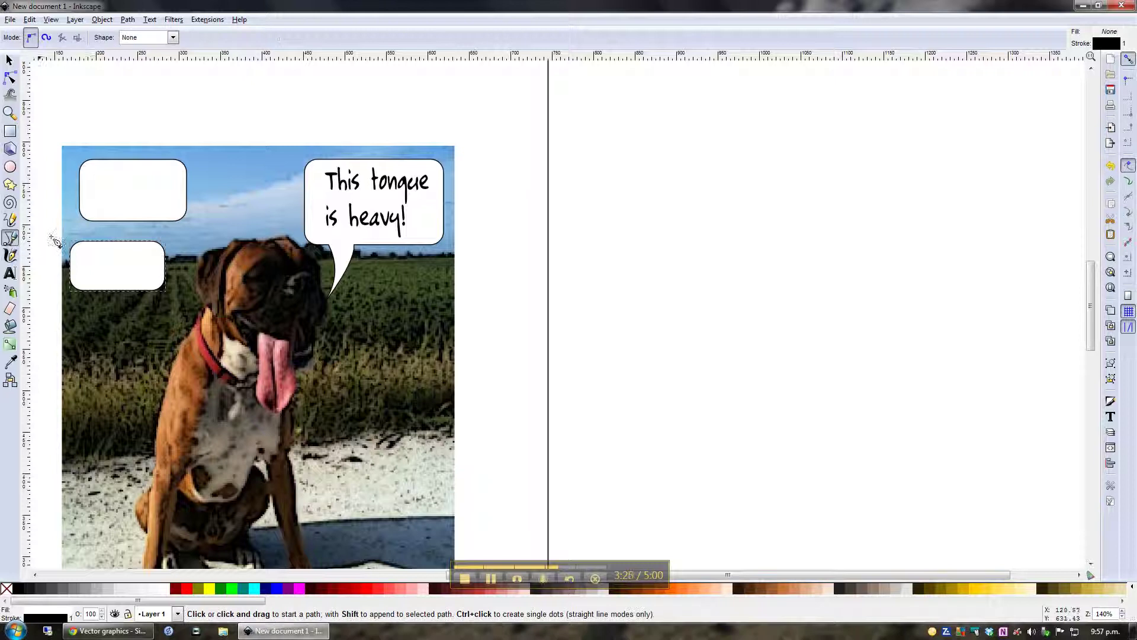
pyautogui.click(91, 217)
pyautogui.click(93, 257)
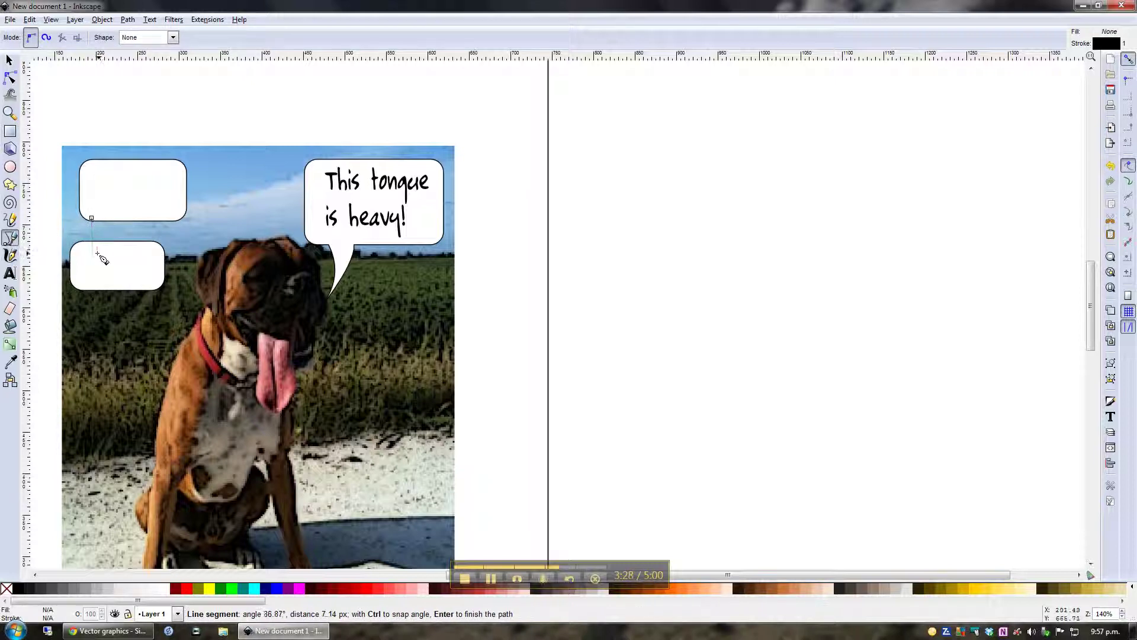
pyautogui.click(91, 218)
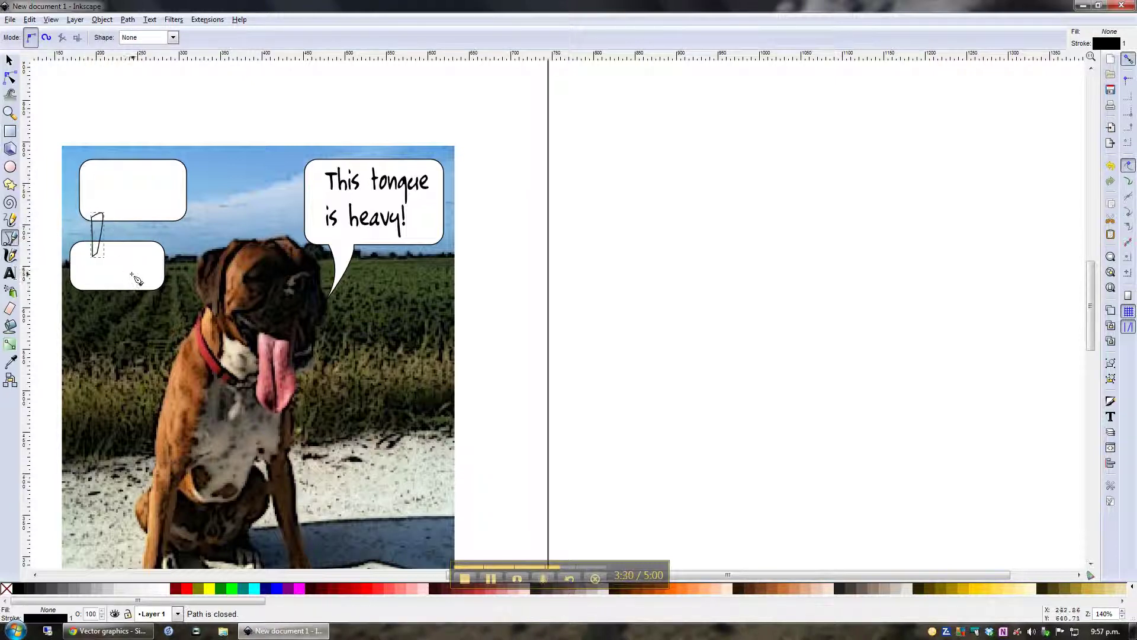
pyautogui.scroll(2, 123, 270)
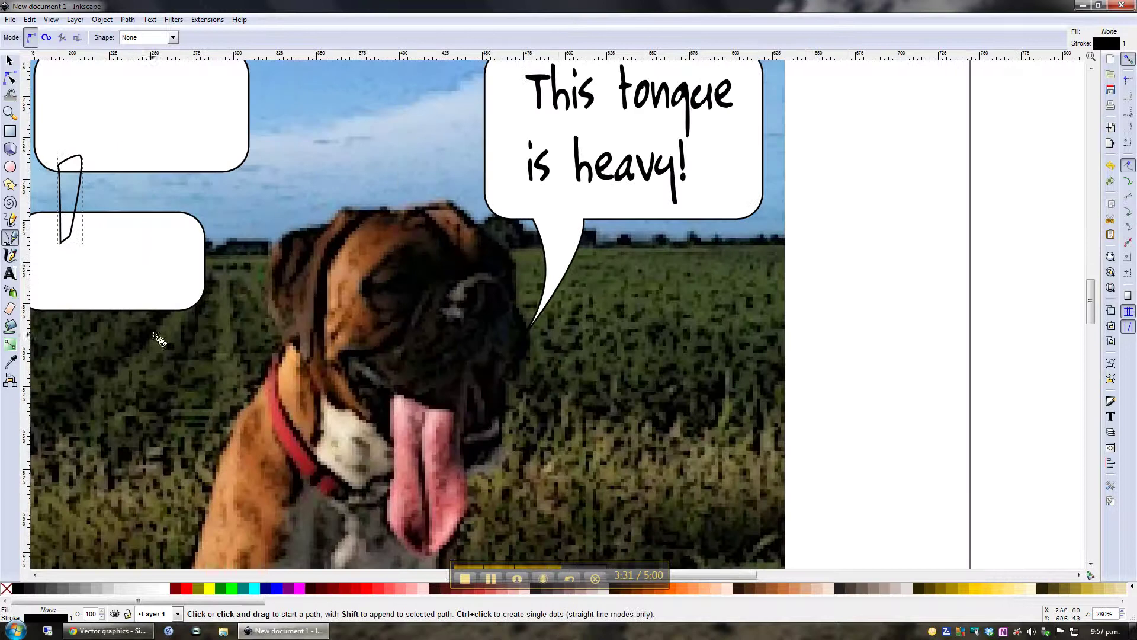
# Draw a closed triangular tail hanging below the lower box
pyautogui.click(138, 299)
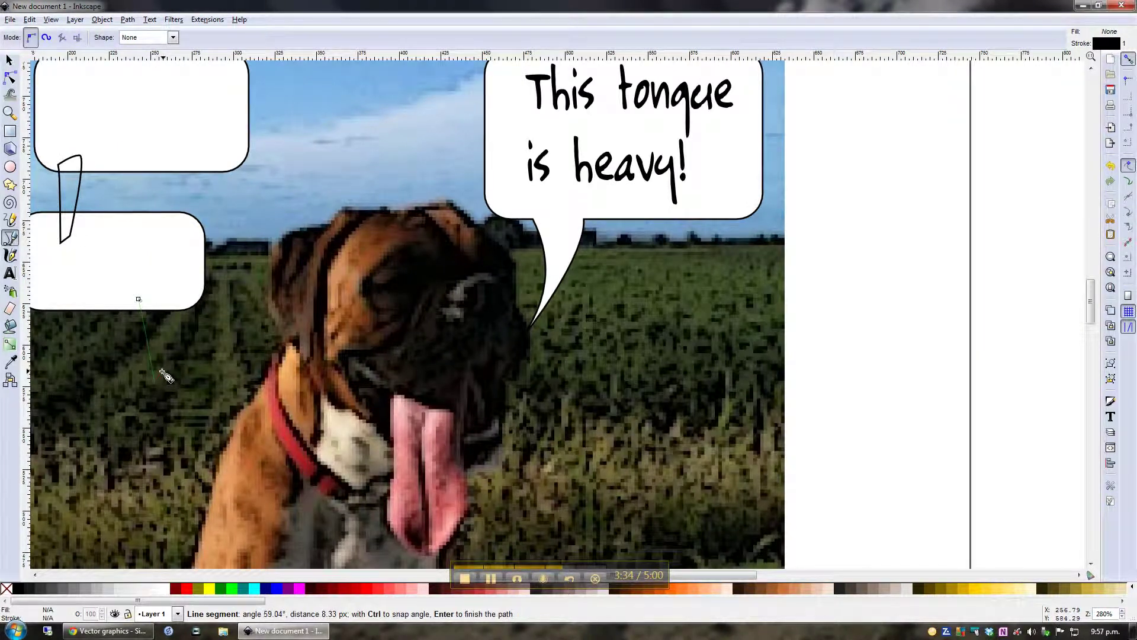
pyautogui.click(155, 377)
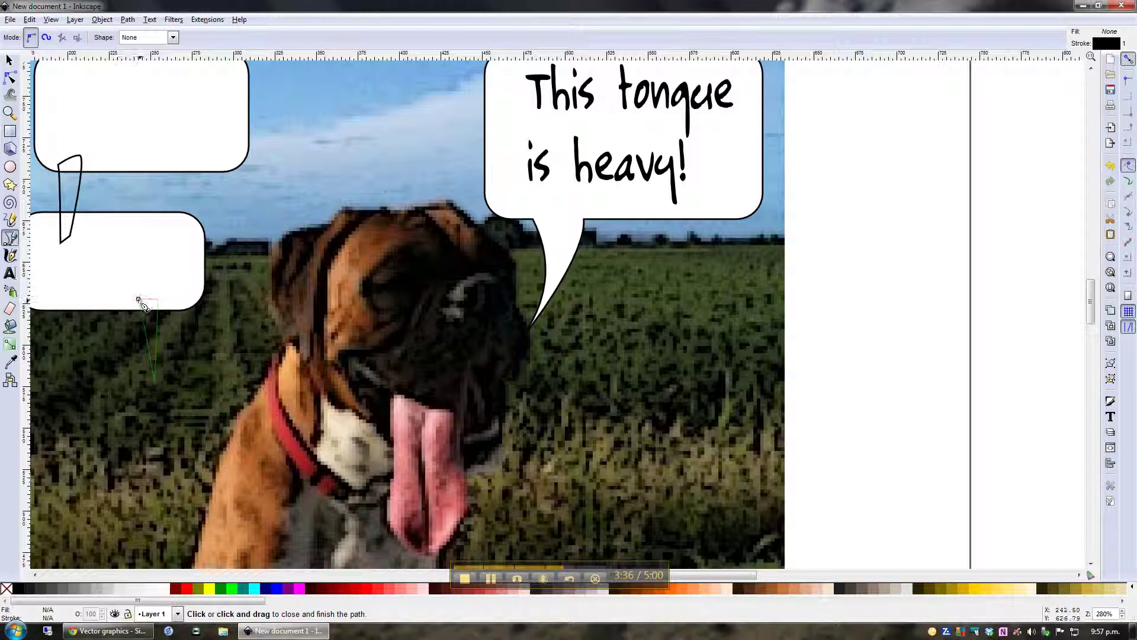
pyautogui.click(138, 300)
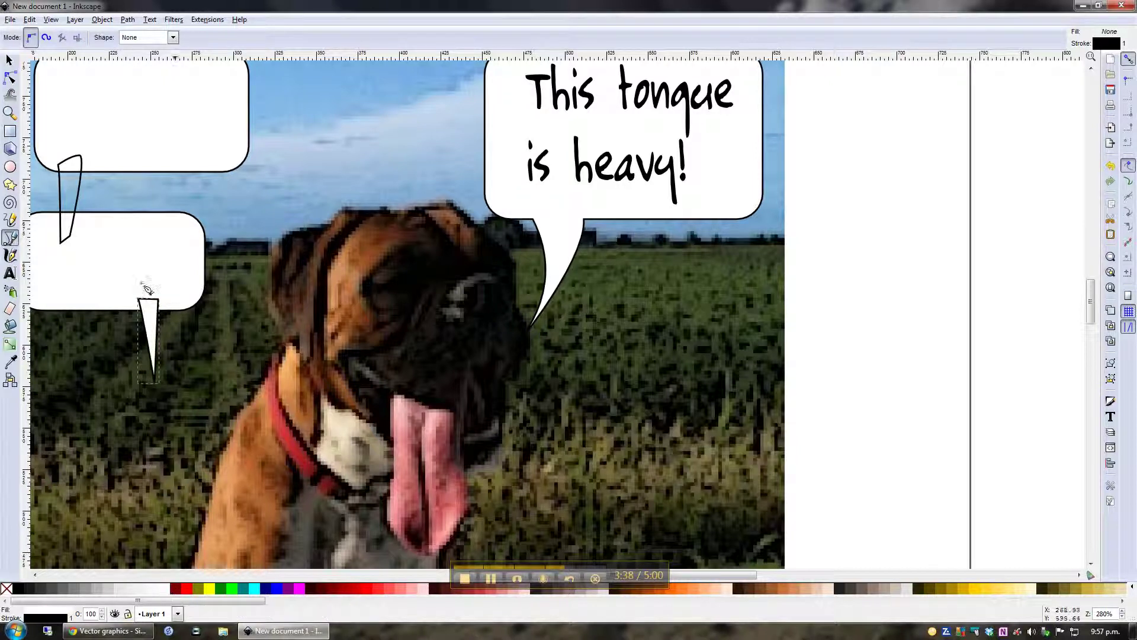
pyautogui.click(10, 60)
# Fill the tail linking the two left boxes with white
pyautogui.click(74, 177)
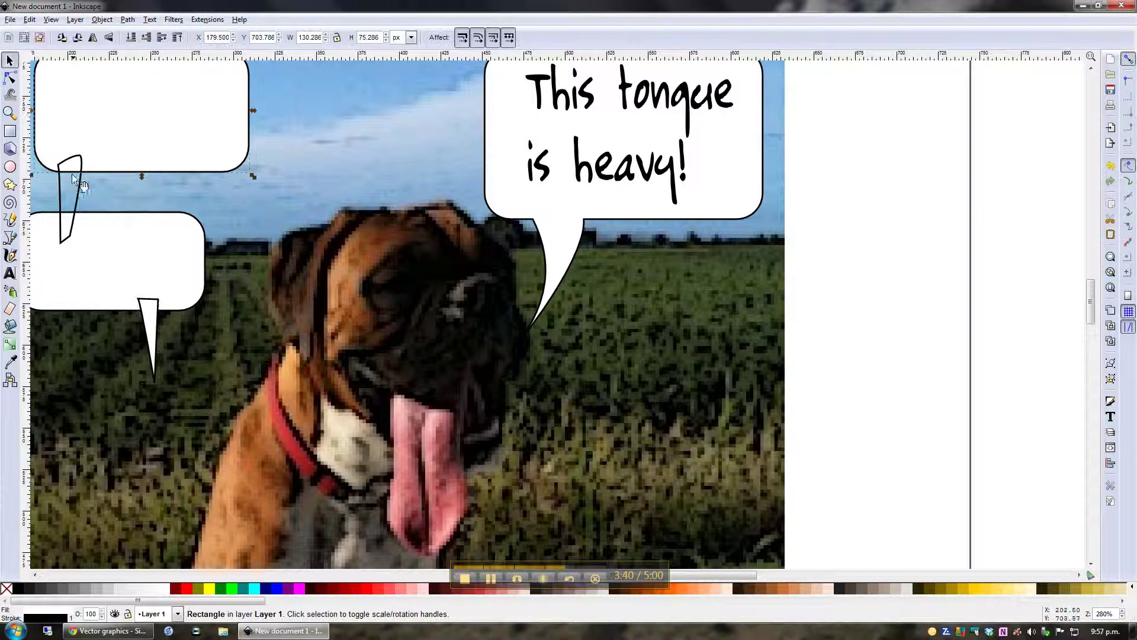
pyautogui.click(73, 210)
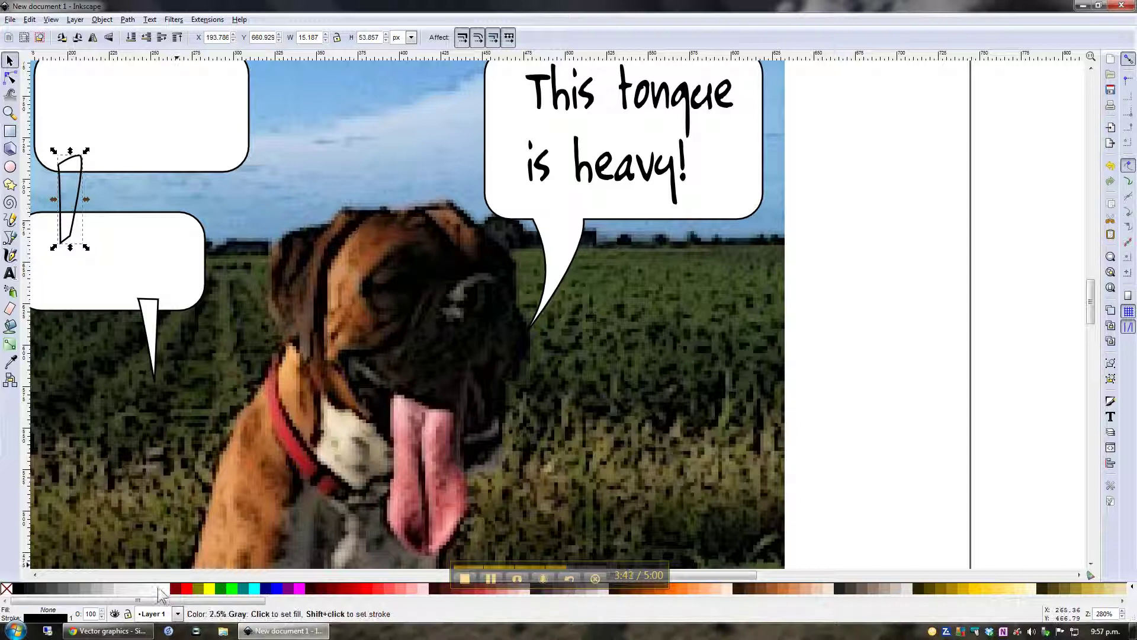
pyautogui.click(159, 588)
pyautogui.scroll(-3, 145, 219)
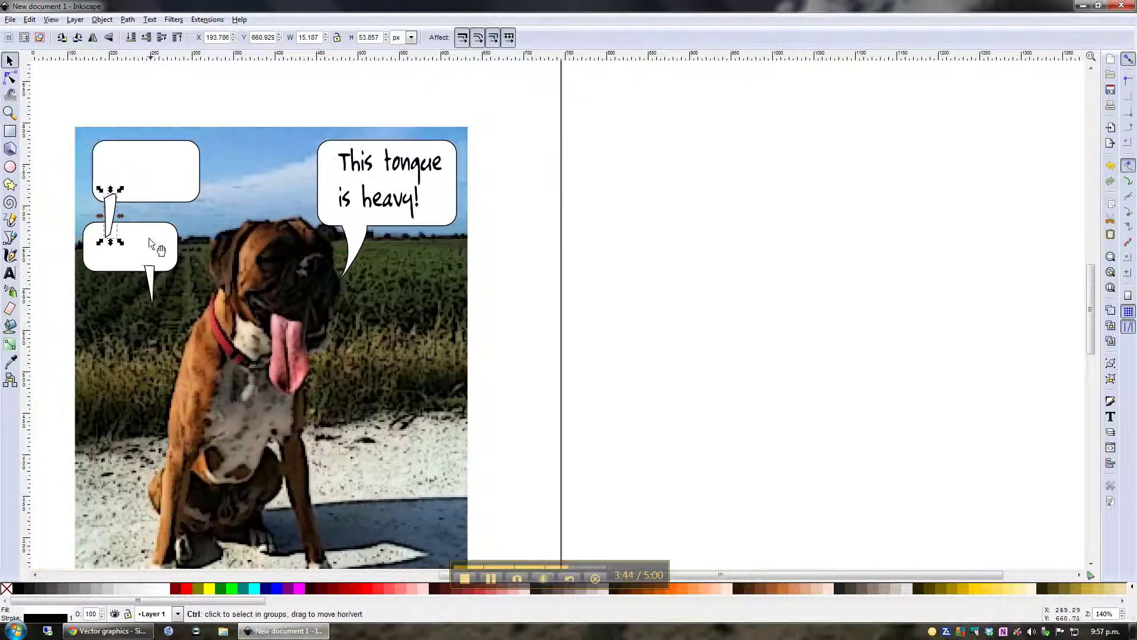
pyautogui.scroll(5, 156, 252)
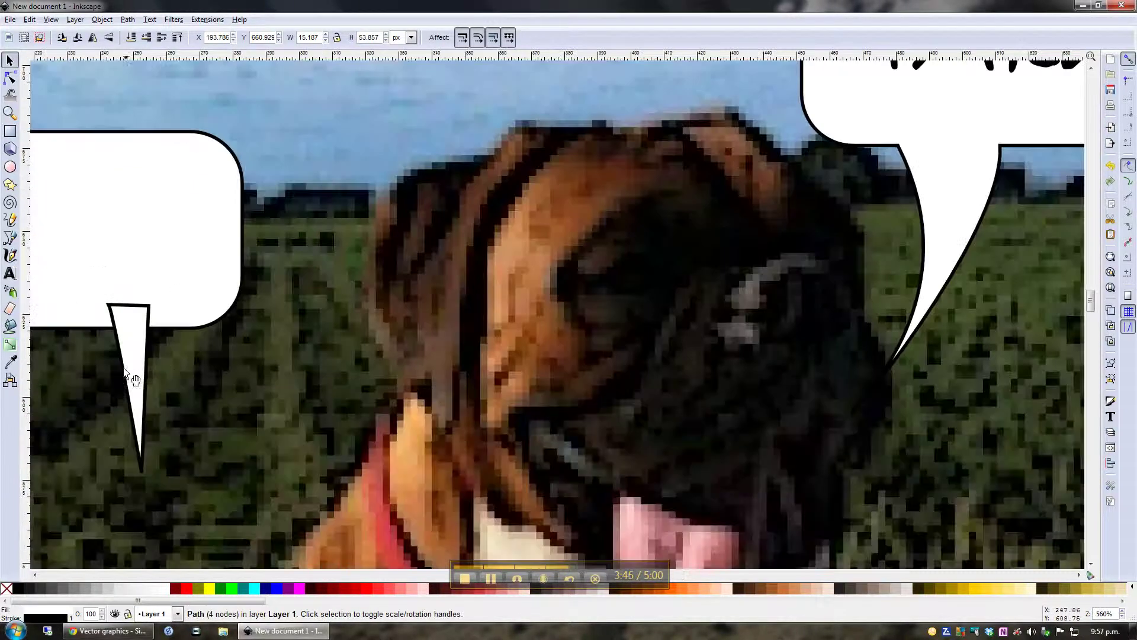
# Bow the lower tail's right side outward into a curve
pyautogui.click(11, 77)
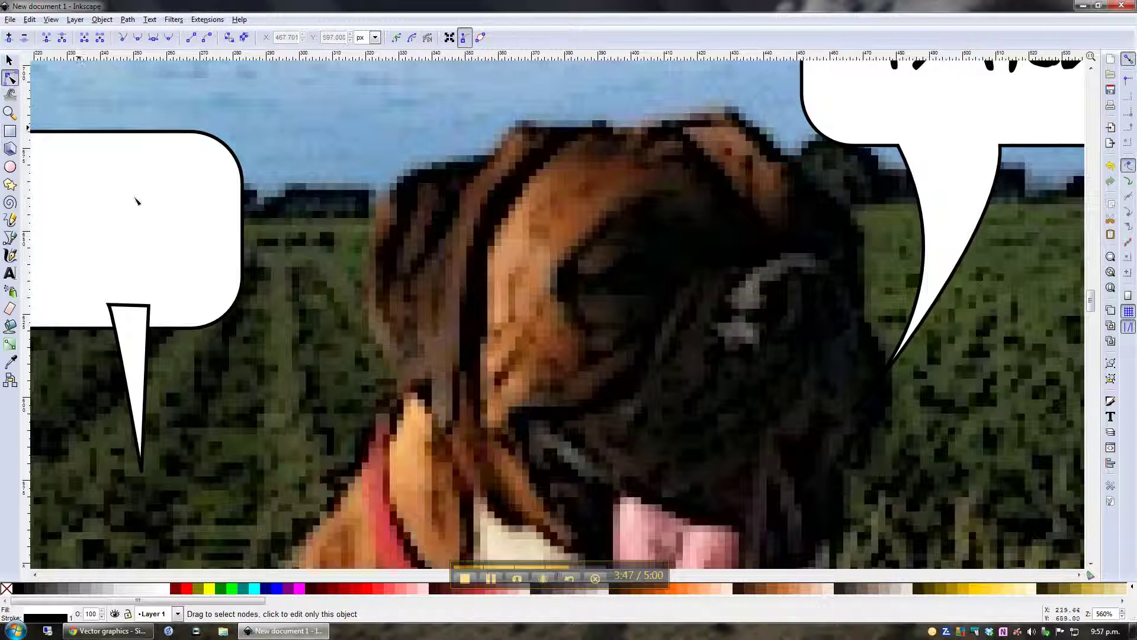
pyautogui.click(146, 364)
pyautogui.moveTo(146, 367); pyautogui.dragTo(163, 370)
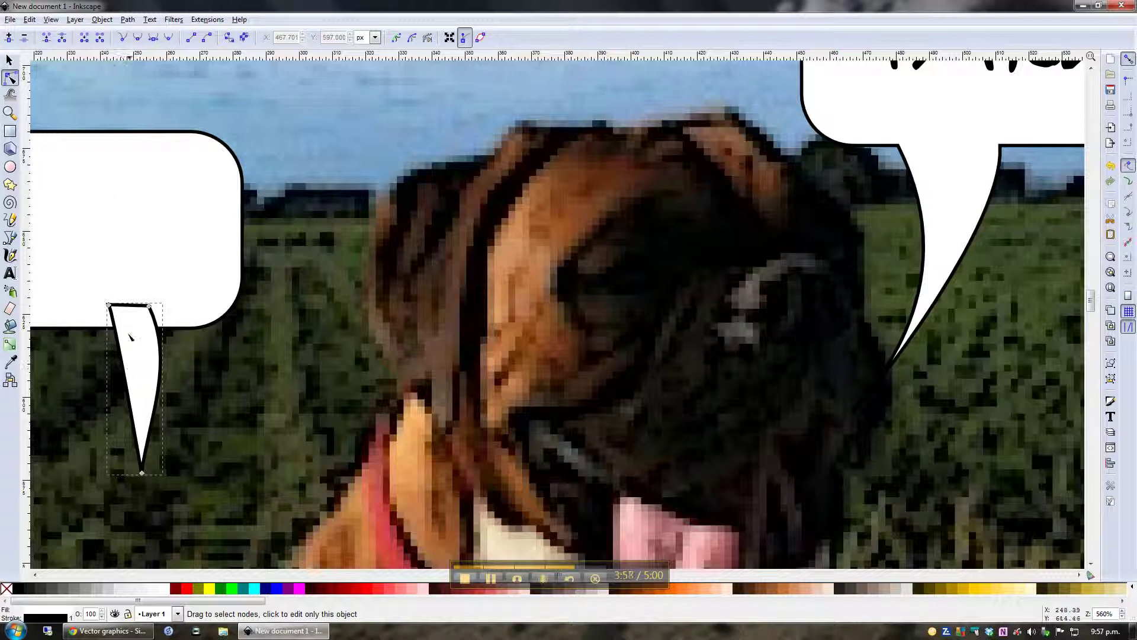
# Curve both the right and left sides of the linking tail outward
pyautogui.click(144, 216)
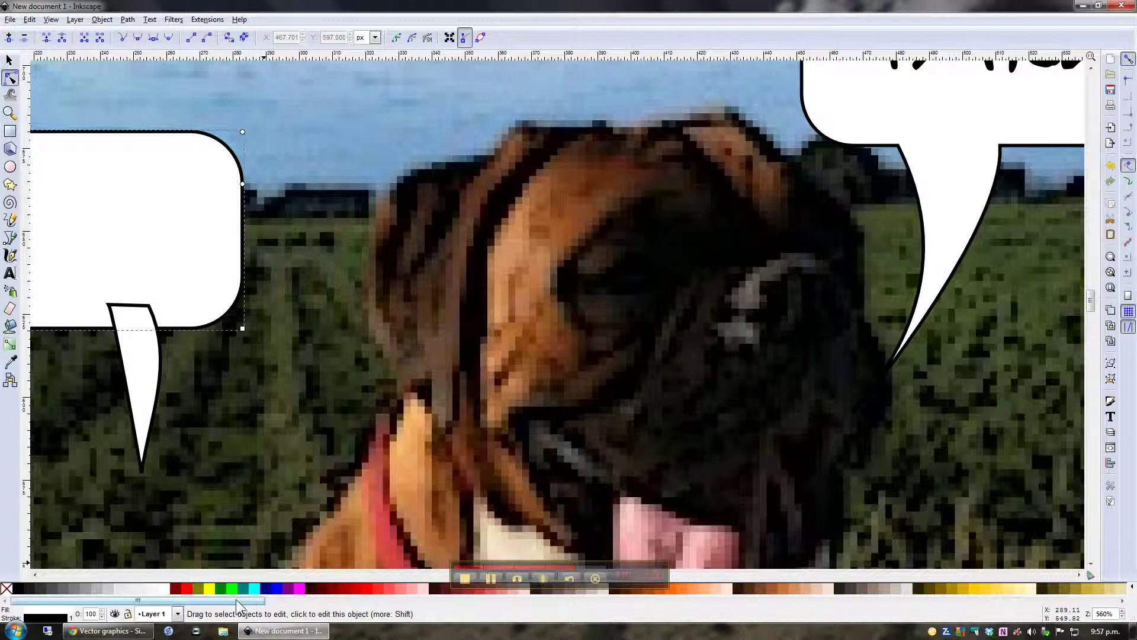
pyautogui.scroll(-3, 252, 376)
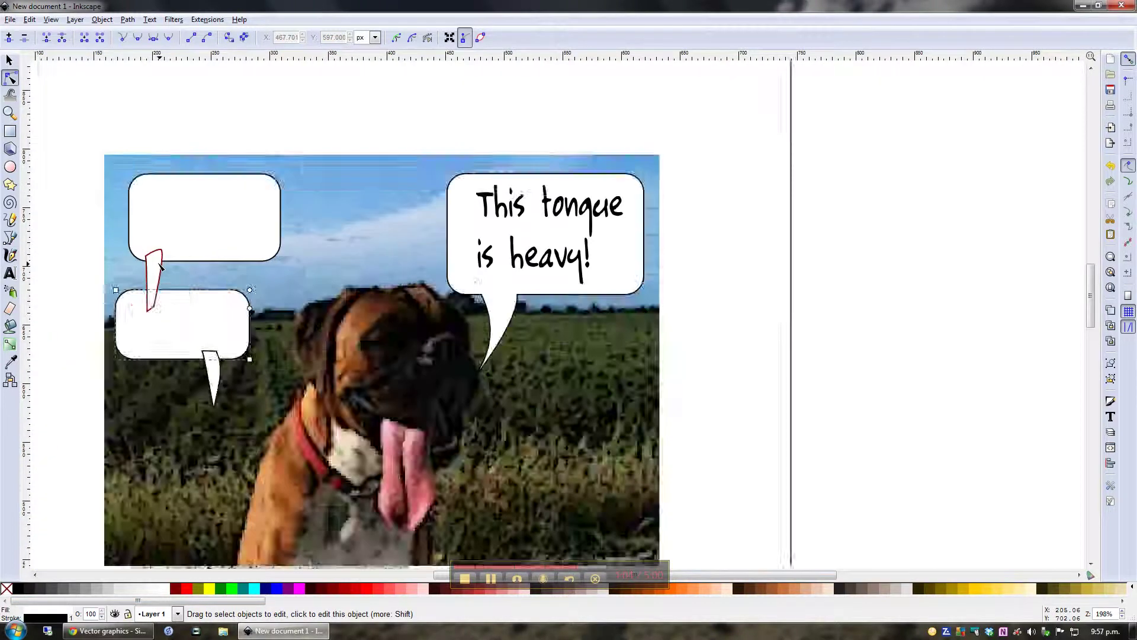
pyautogui.scroll(4, 160, 267)
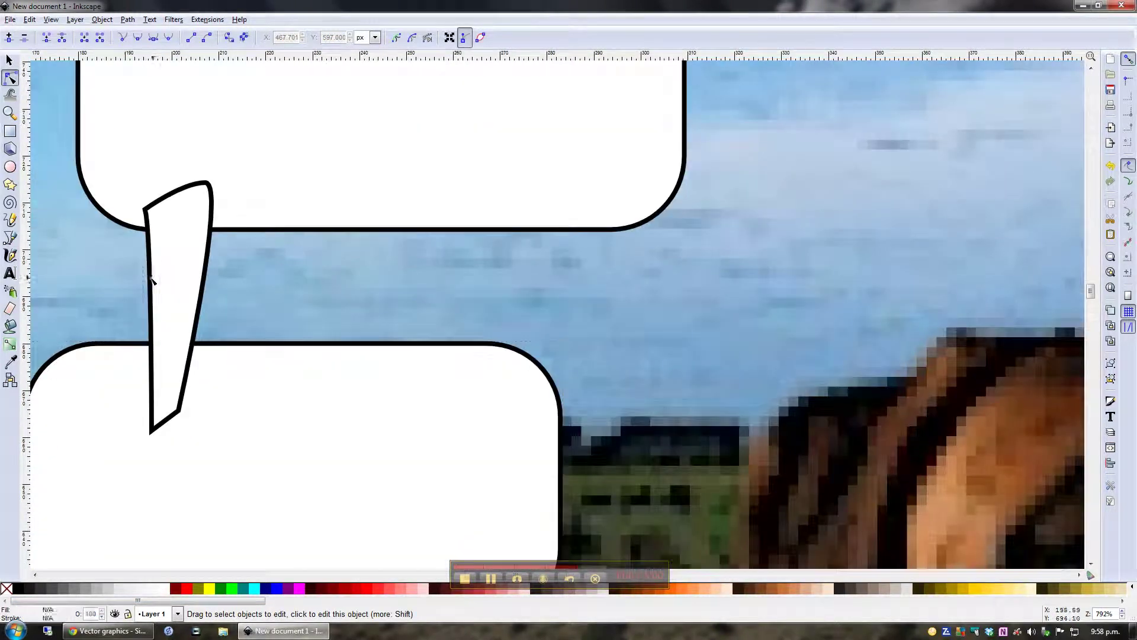
pyautogui.click(153, 276)
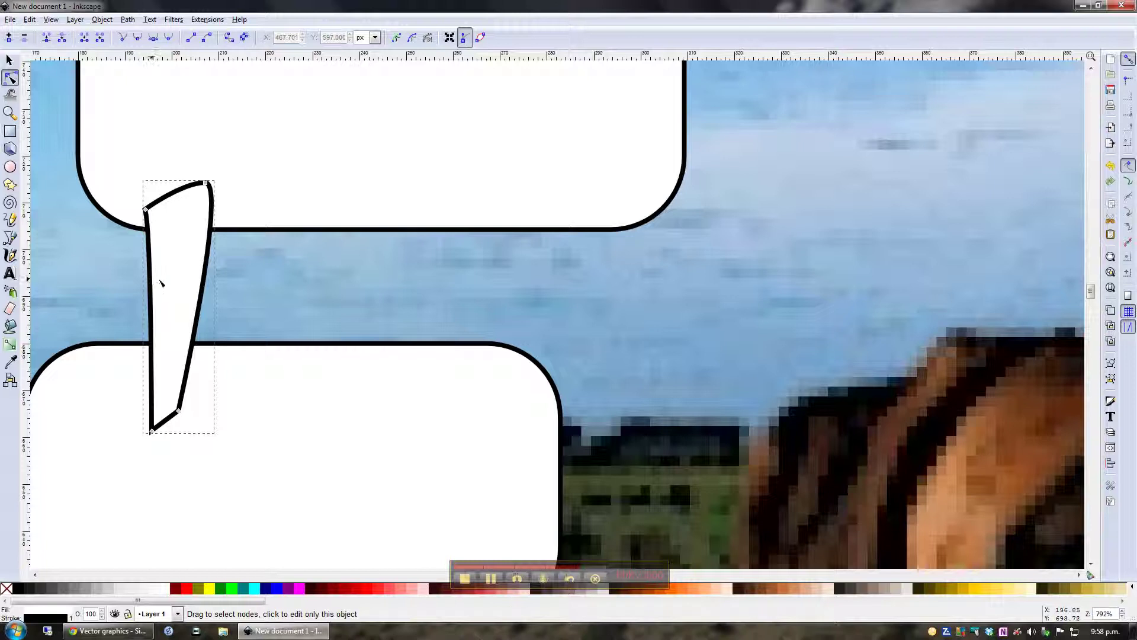
pyautogui.moveTo(209, 276); pyautogui.dragTo(225, 277)
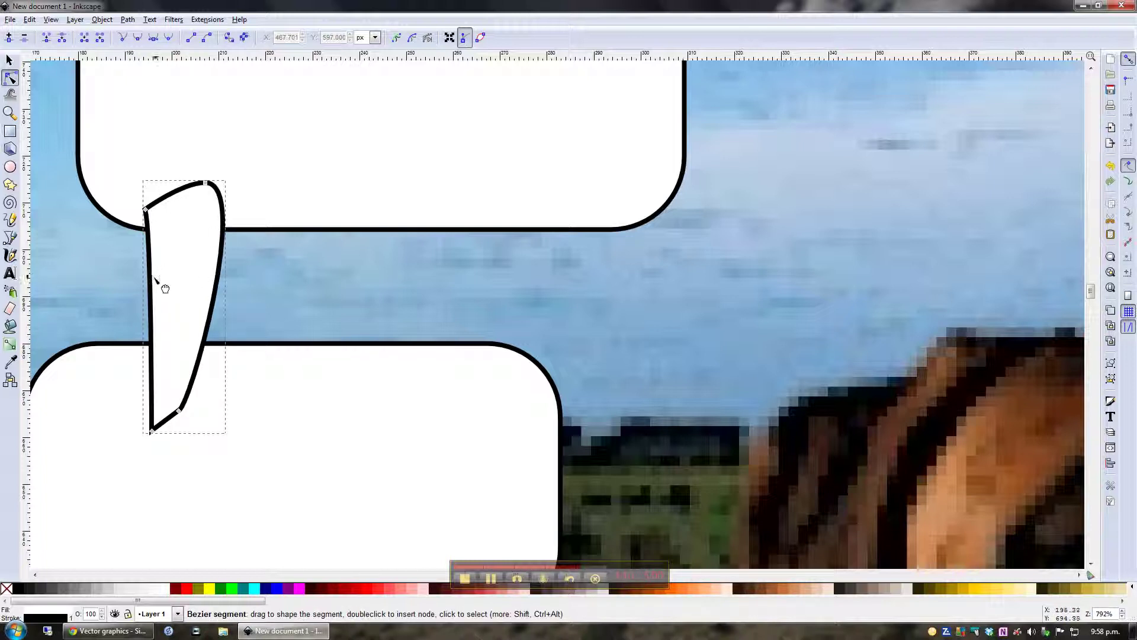
pyautogui.moveTo(155, 284); pyautogui.dragTo(172, 284)
pyautogui.scroll(-8, 178, 292)
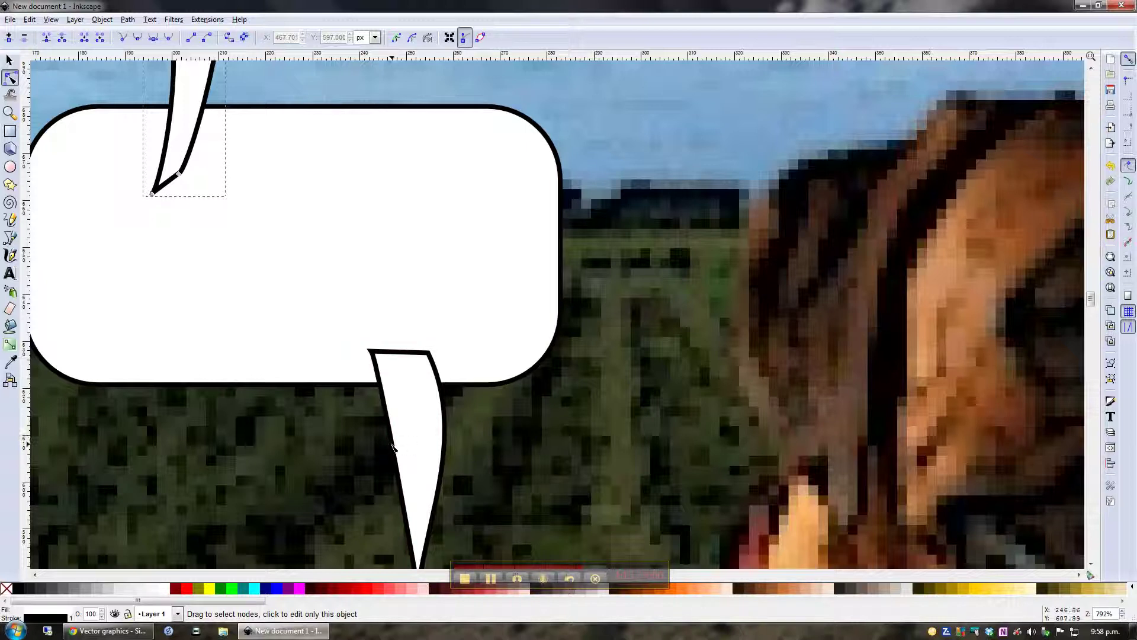
pyautogui.click(394, 446)
# Select both left boxes and their two tails, then combine them with Path > Union
pyautogui.scroll(-3, 412, 416)
pyautogui.moveTo(220, 120); pyautogui.dragTo(422, 484)
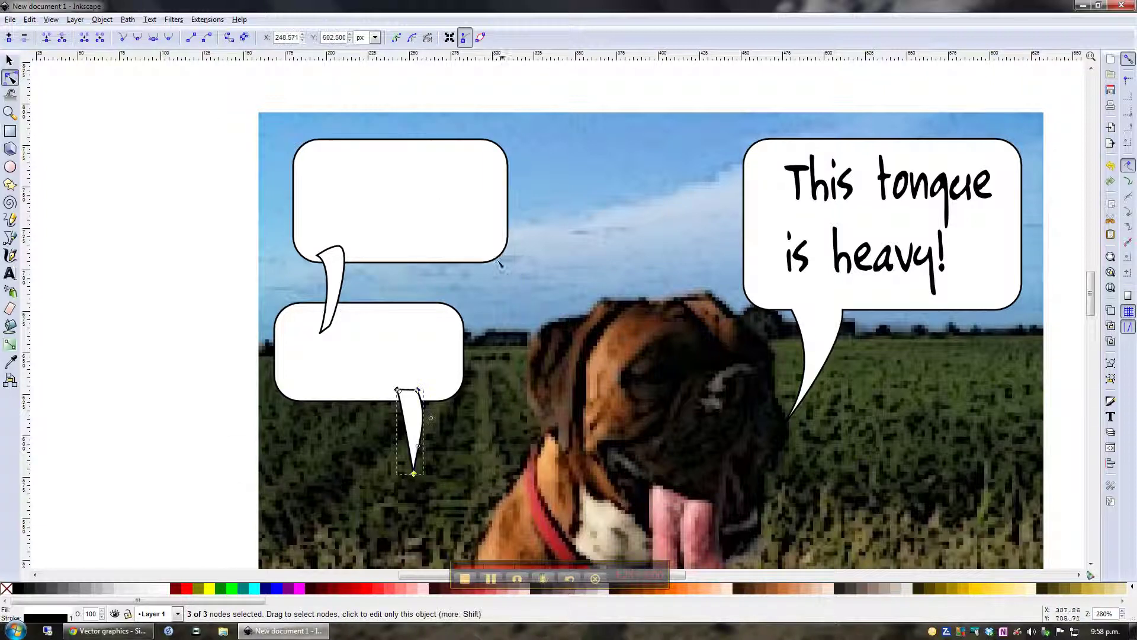
pyautogui.keyDown('shift'); pyautogui.click(378, 201); pyautogui.keyUp('shift')
pyautogui.keyDown('shift'); pyautogui.click(325, 299); pyautogui.keyUp('shift')
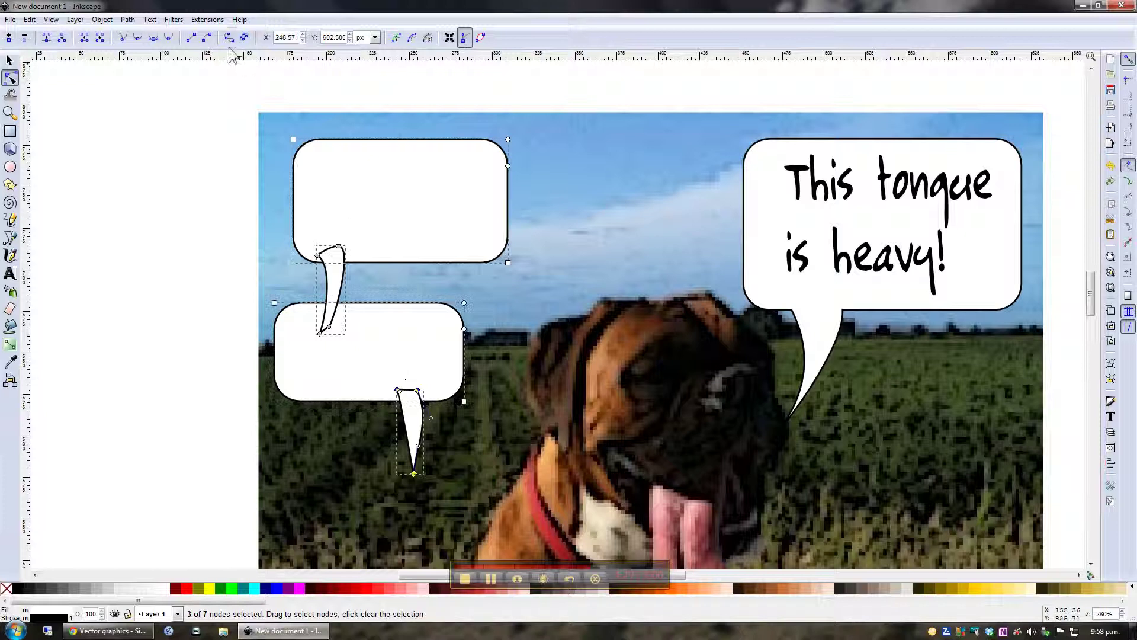
pyautogui.click(128, 19)
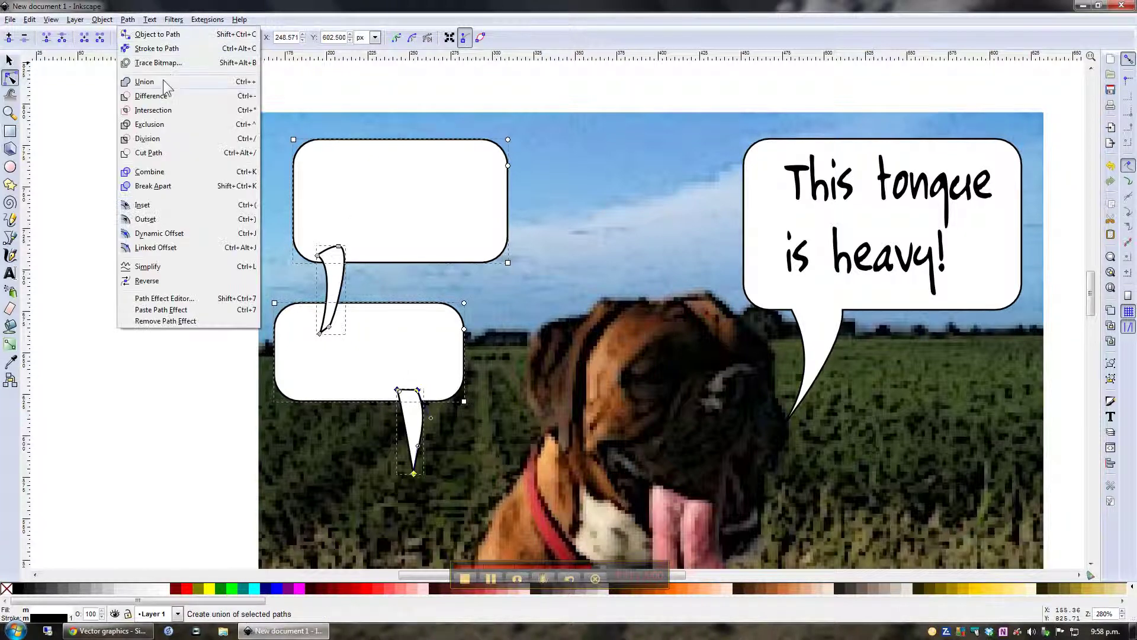
pyautogui.click(162, 80)
pyautogui.scroll(-2, 500, 279)
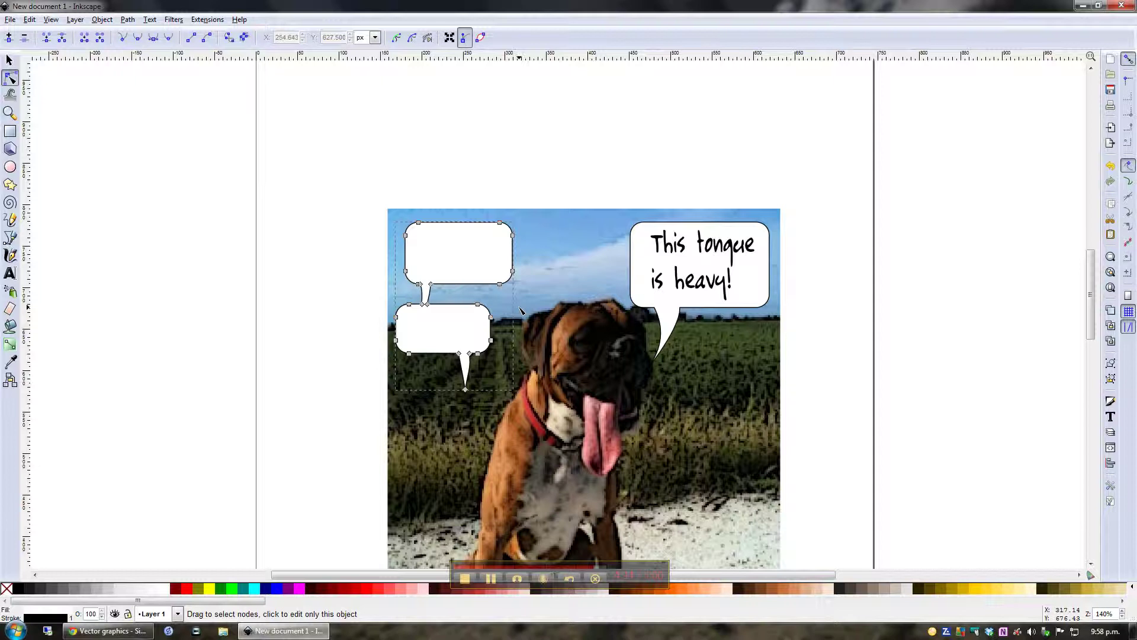
pyautogui.scroll(-2, 517, 310)
pyautogui.scroll(1, 517, 310)
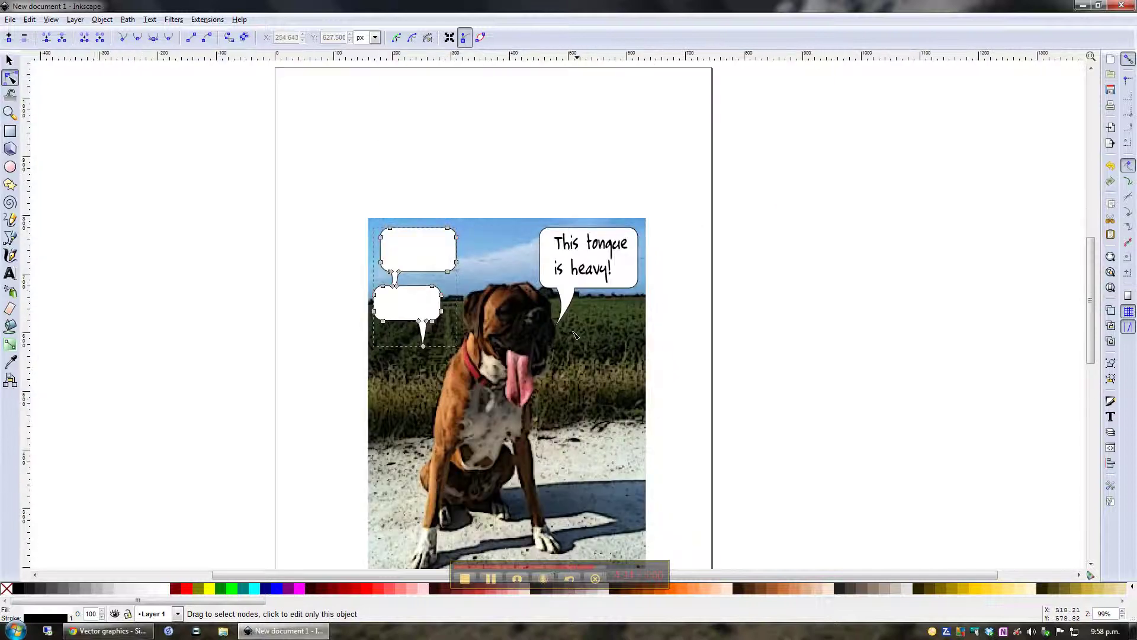
pyautogui.click(495, 183)
pyautogui.scroll(-2, 466, 317)
pyautogui.scroll(4, 474, 312)
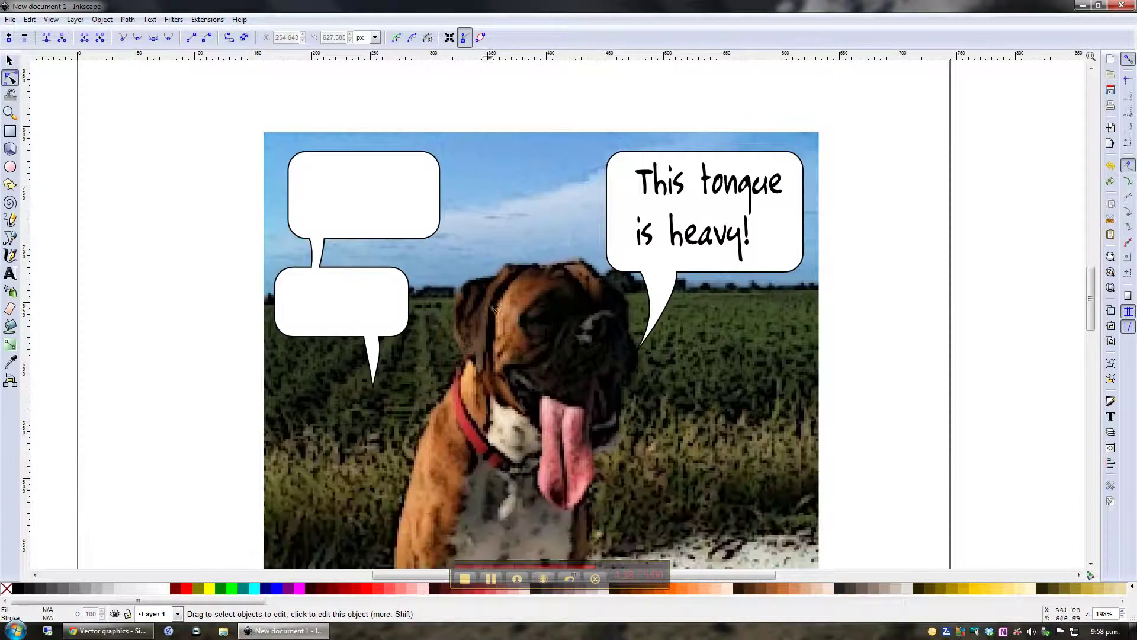
pyautogui.scroll(-4, 494, 309)
pyautogui.scroll(2, 716, 282)
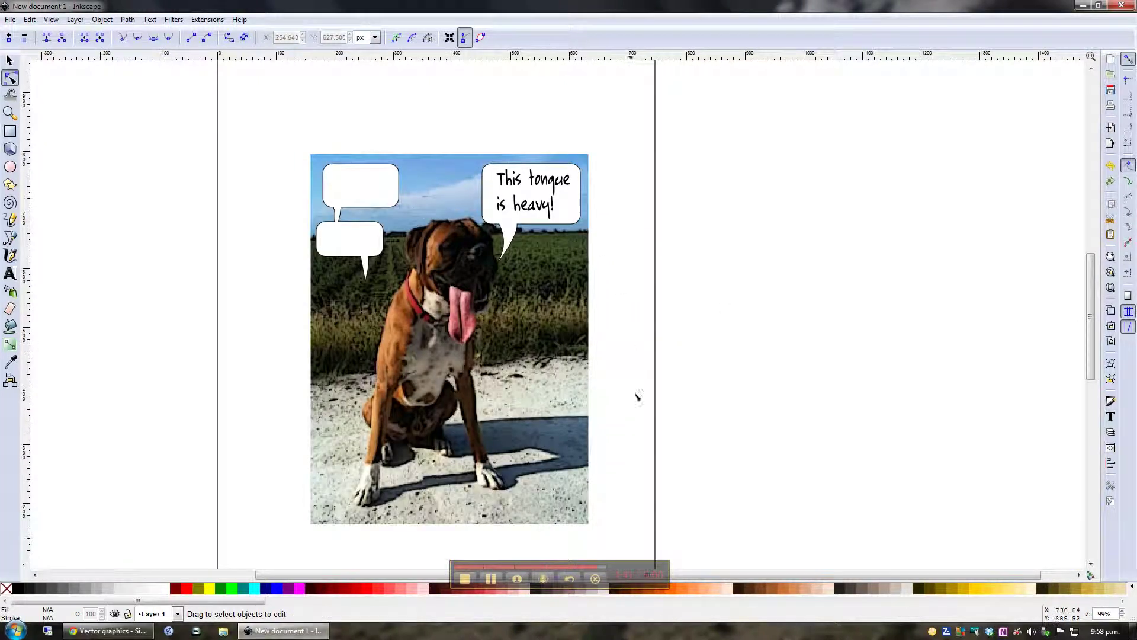
pyautogui.scroll(-1, 637, 349)
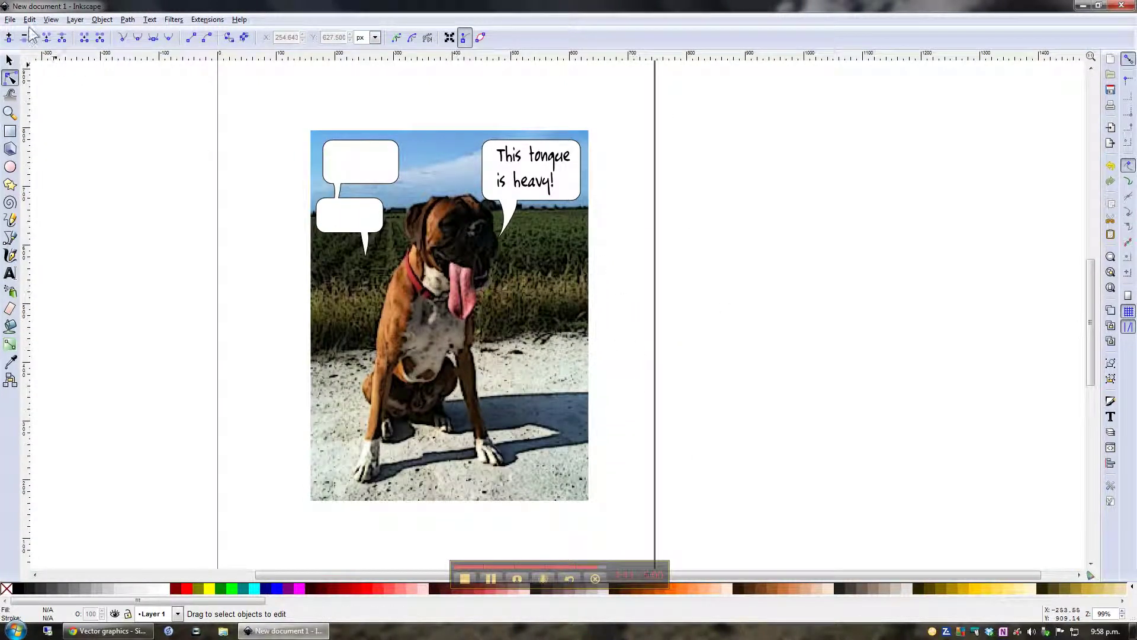
pyautogui.click(10, 20)
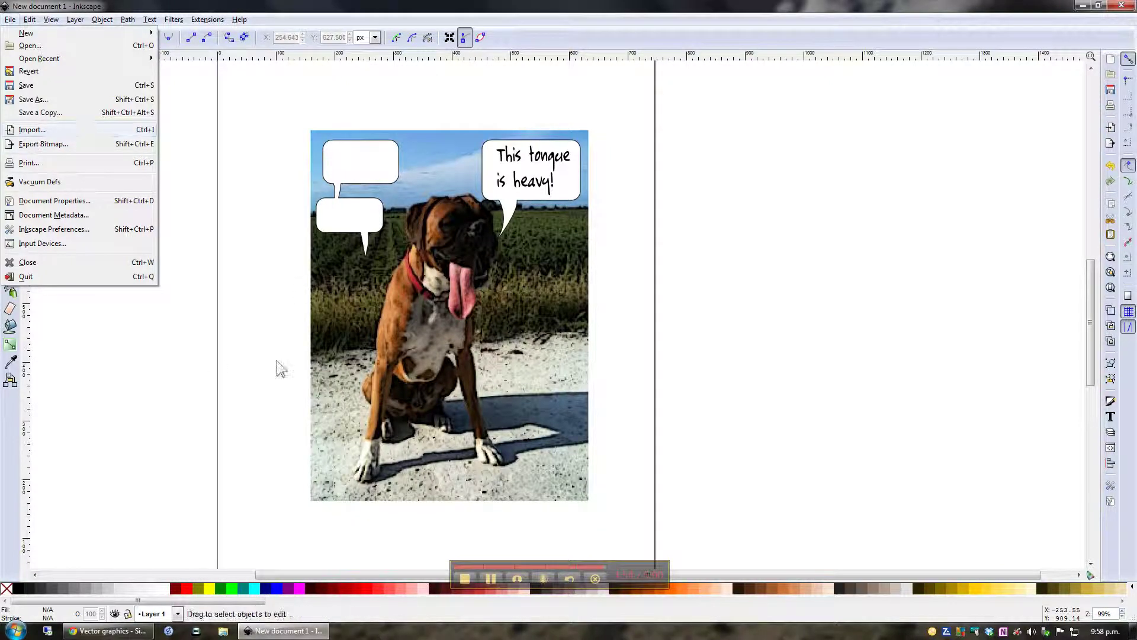
pyautogui.click(276, 334)
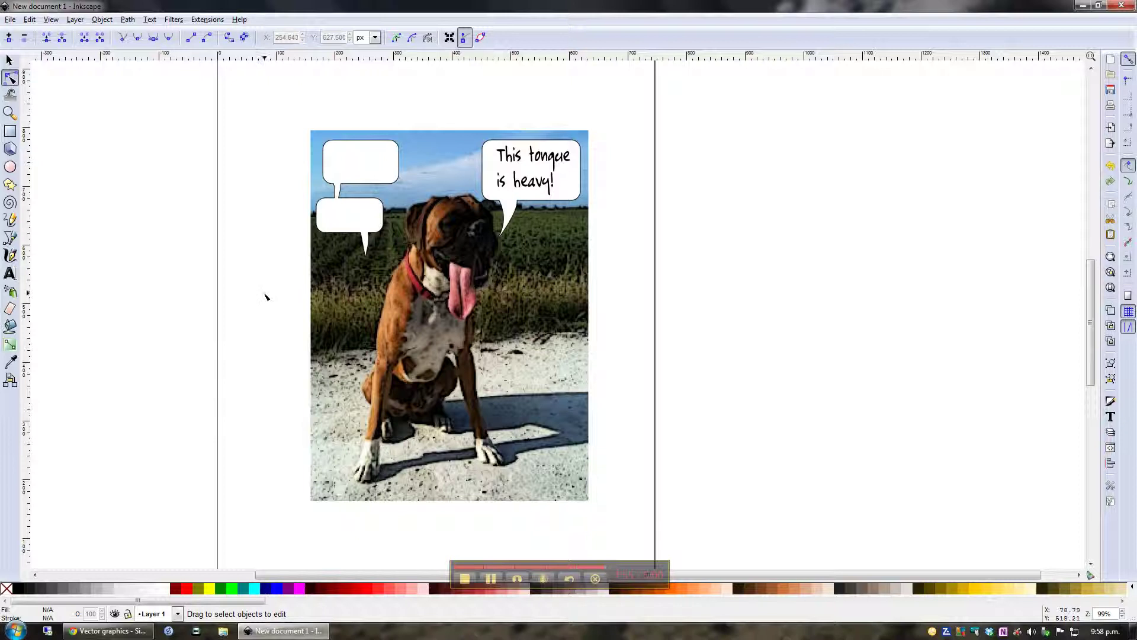